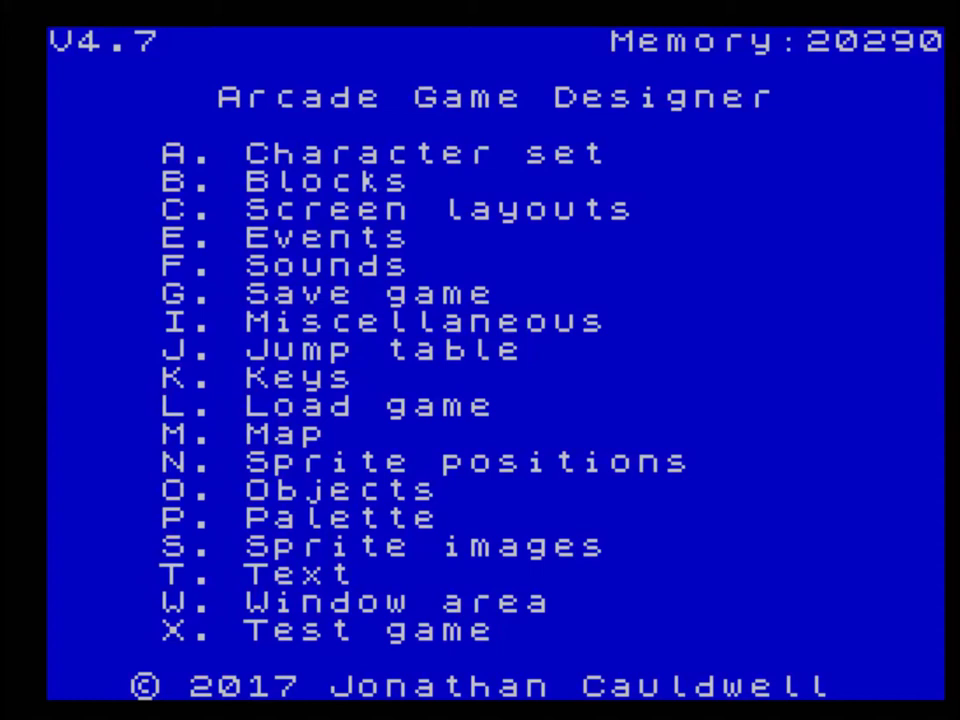
- Test the game and walk the character through the starting room's right doorway to the next room's bottom doorway
key(x)
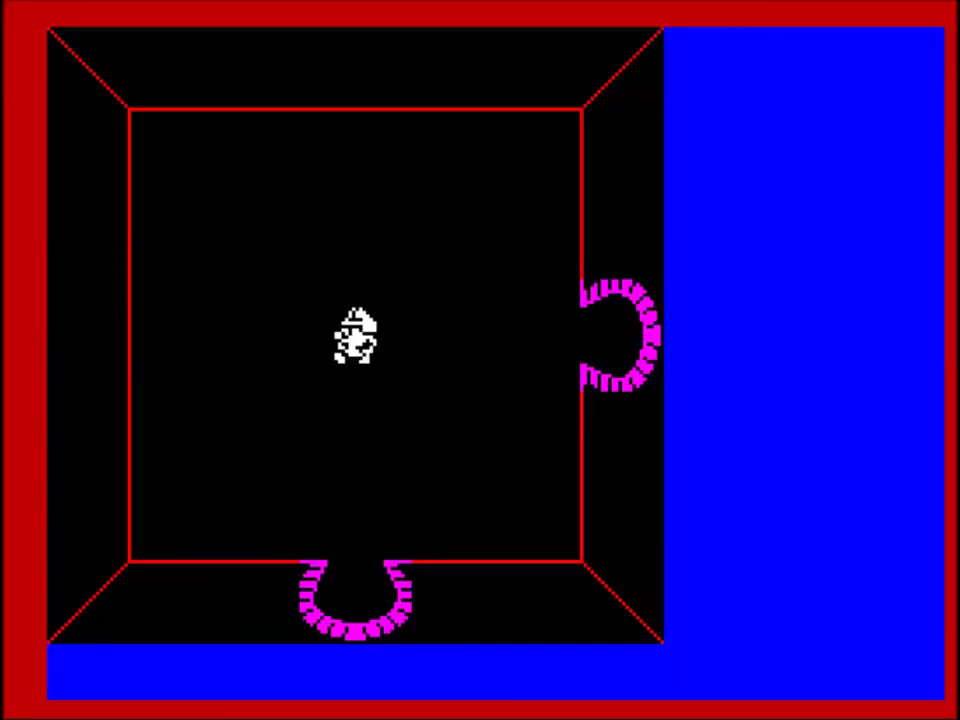
key(a)
key(q)
key(p)
key(o)
key(p)
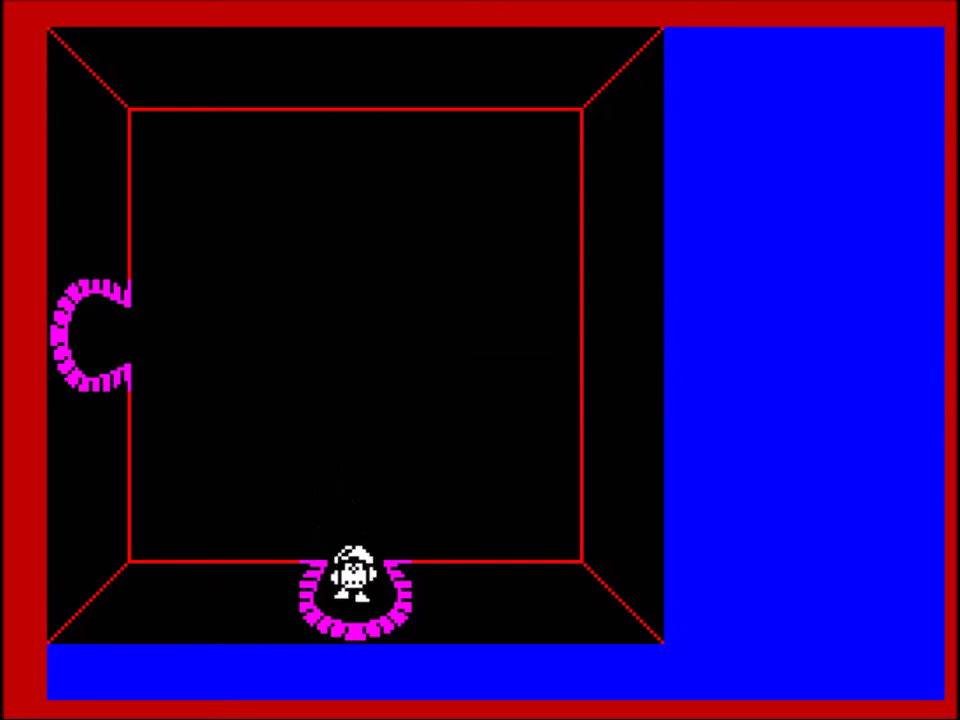
- Walk the character down through the bottom doorway, then out through the left doorway of the room below
key(a)
key(o)
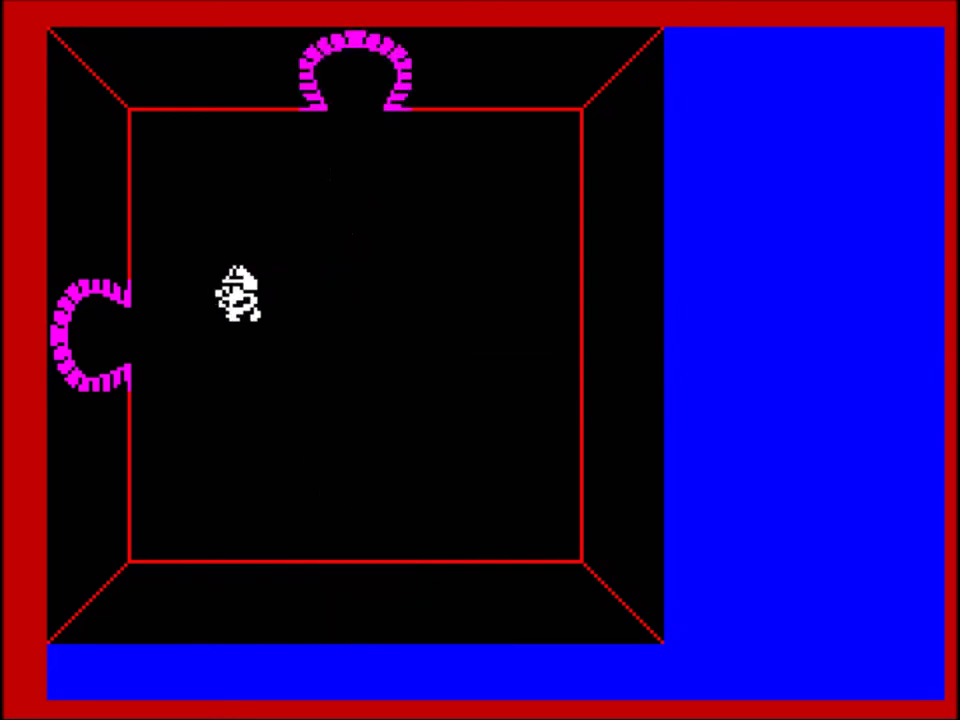
key(p)
key(q)
key(o)
key(a)
key(o)
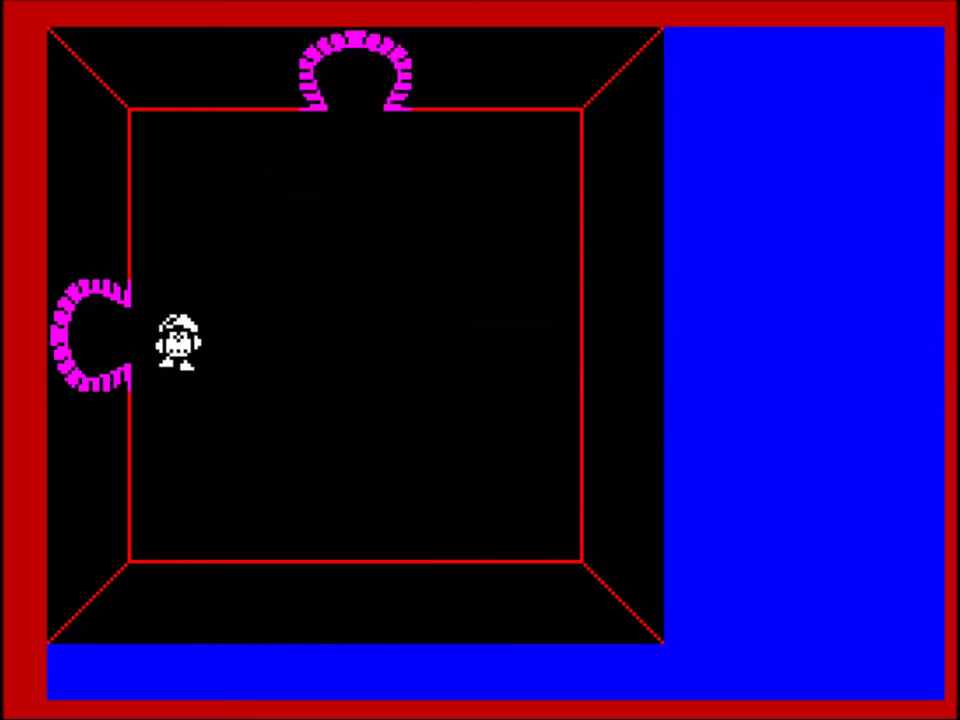
key(o)
- Walk the character up through the top doorway back into the starting room and end the game test
key(q)
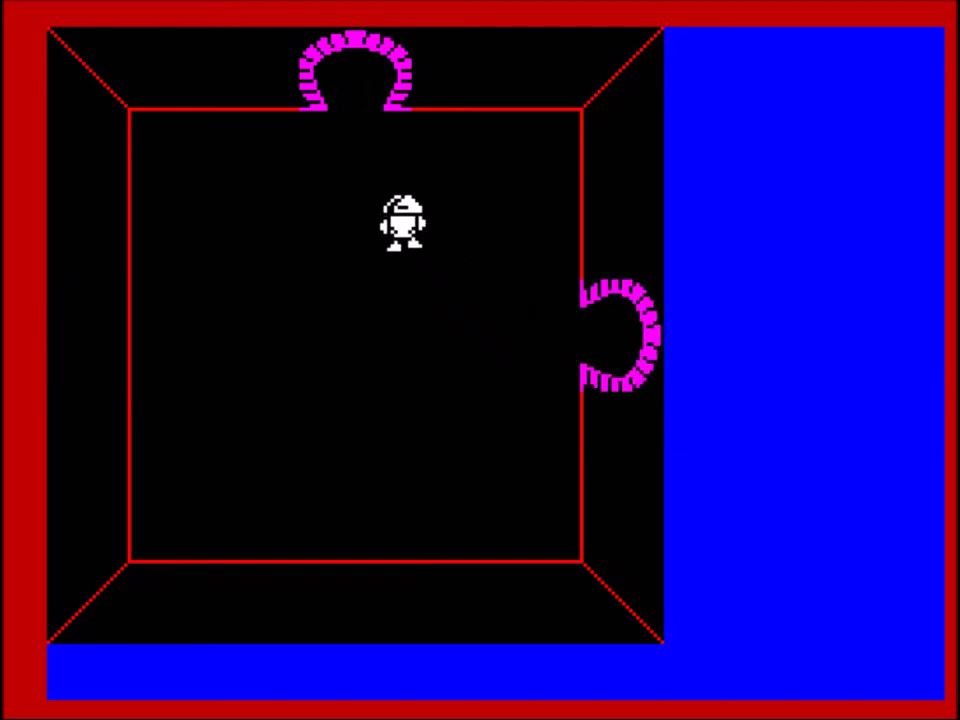
key(a)
key(q)
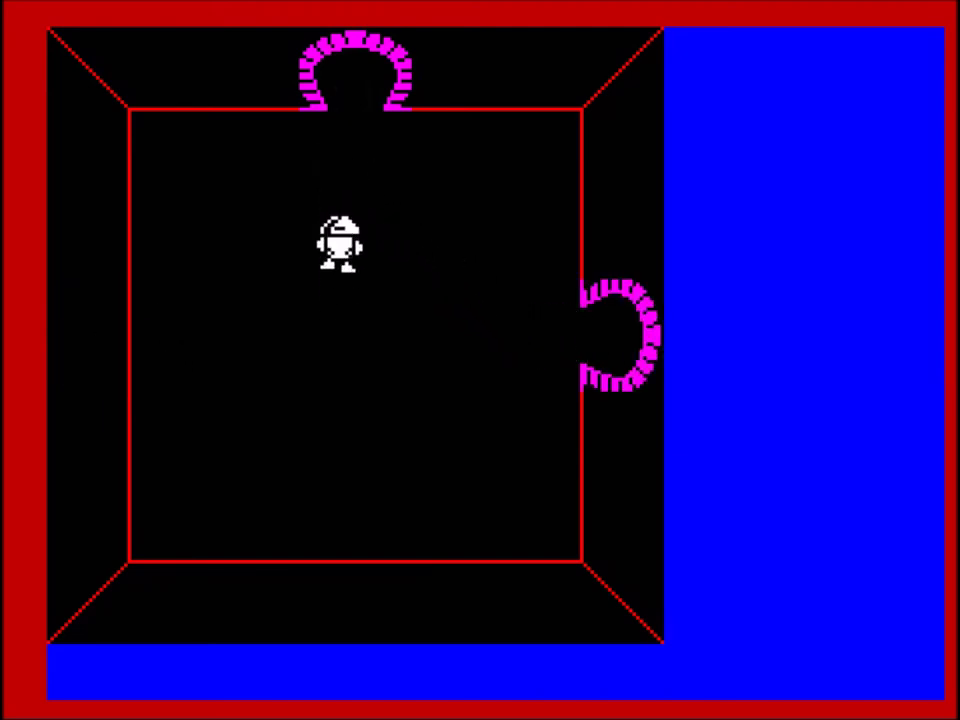
key(p)
key(a)
key(o)
key(q)
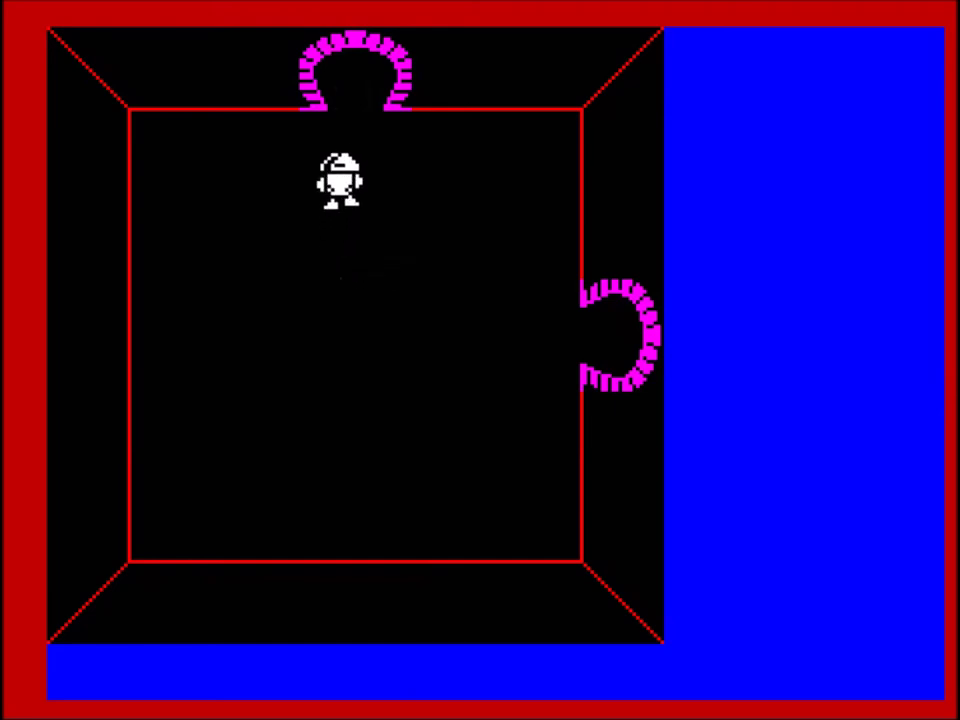
key(q)
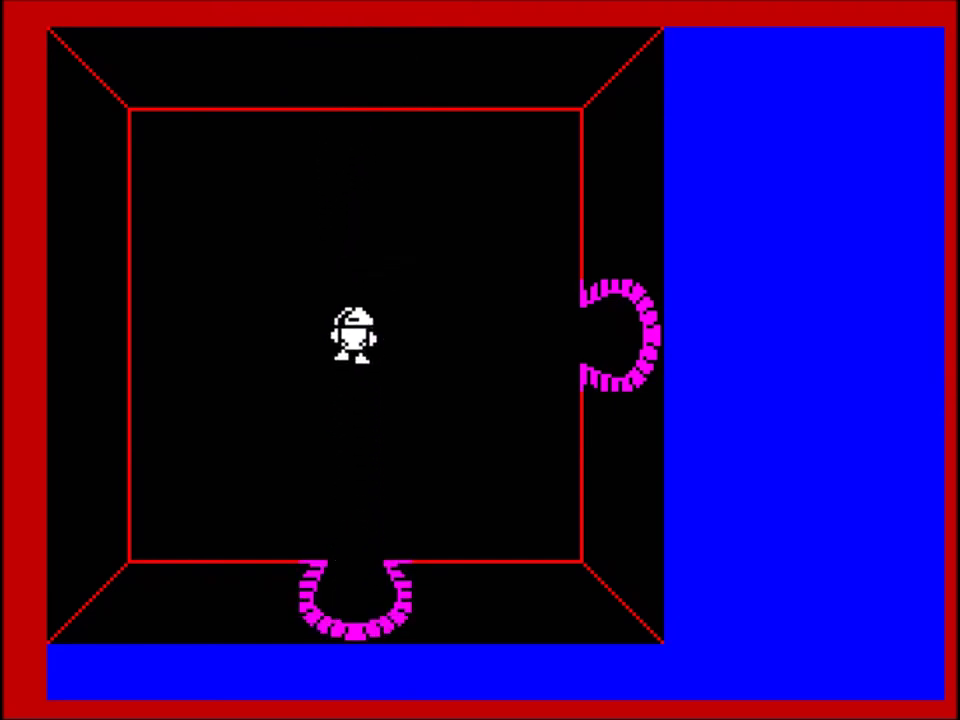
key(q)
key(o)
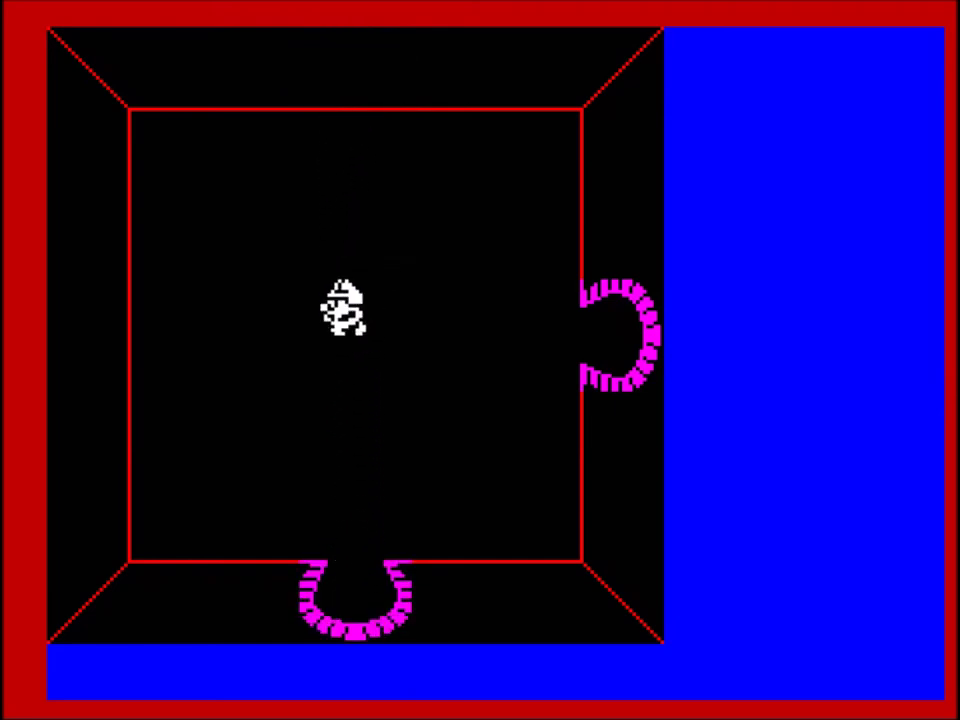
key(shift+space)
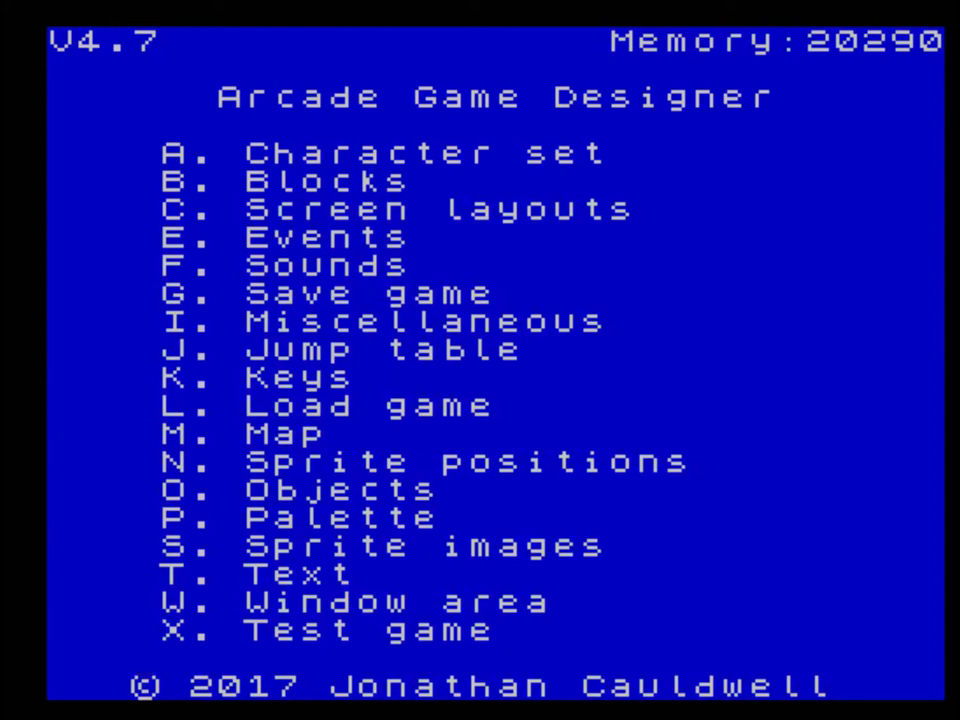
- Open the block editor and examine the empty block 0 and the red wall-line blocks 1 to 6
key(b)
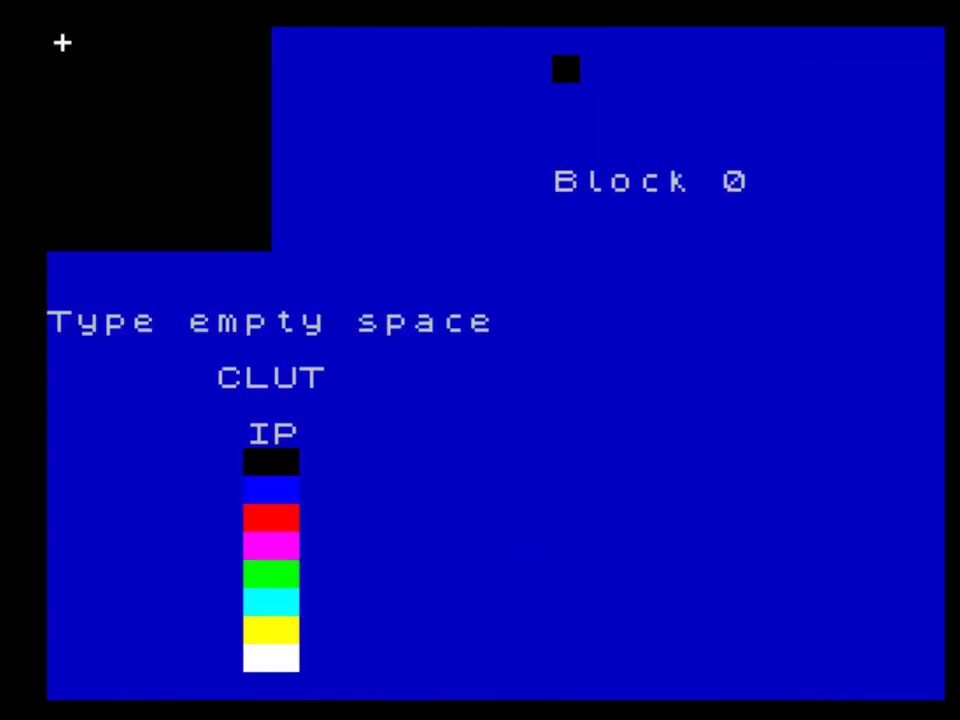
key(n)
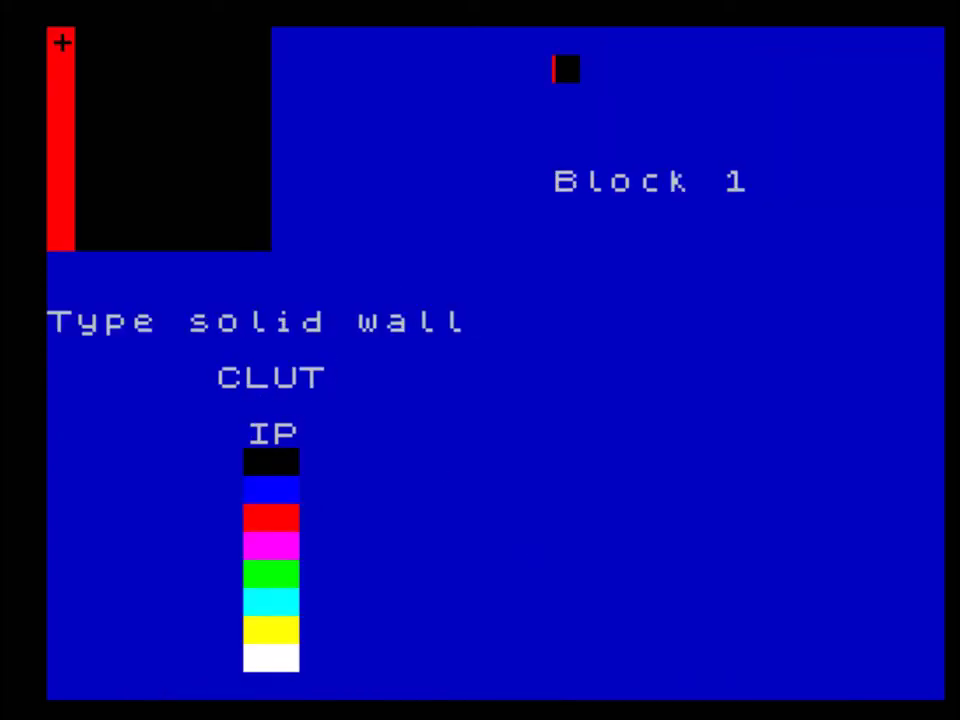
key(period)
key(period)
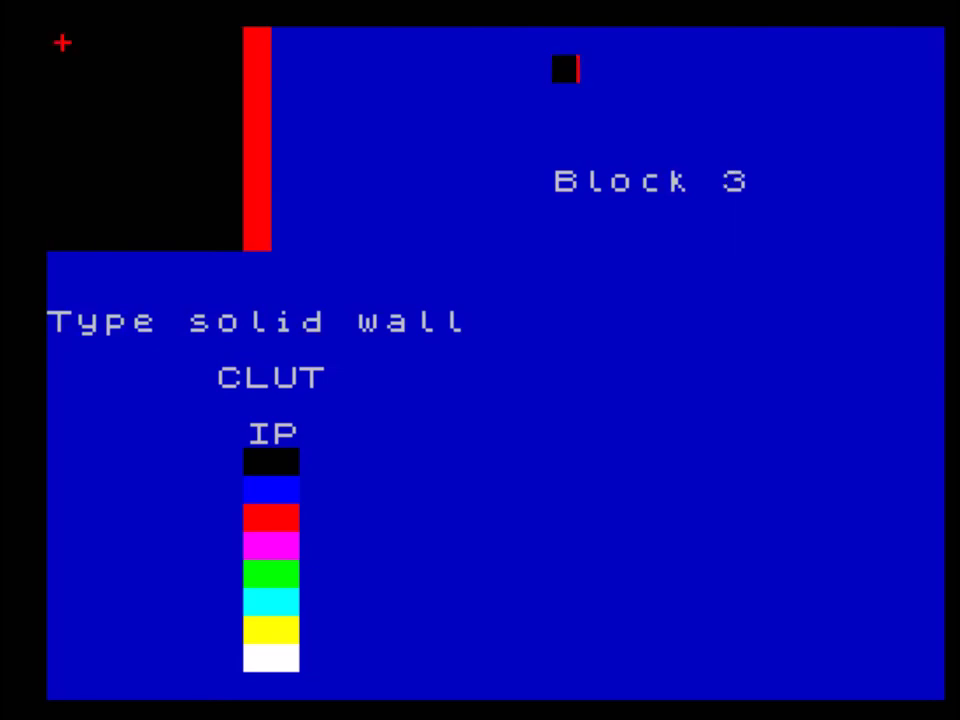
key(period)
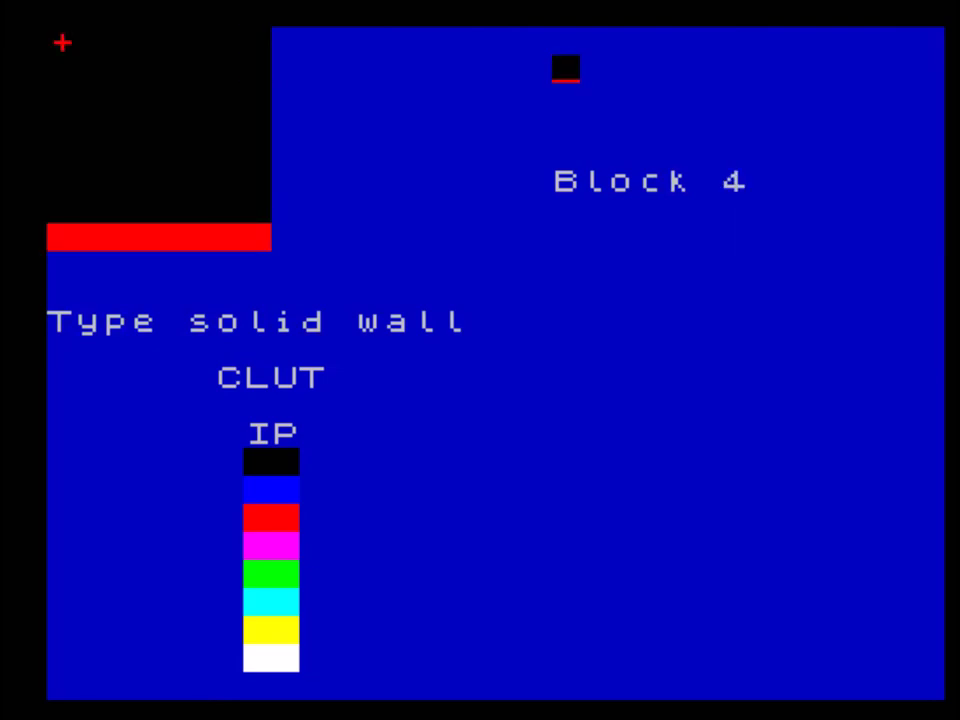
key(period)
key(period)
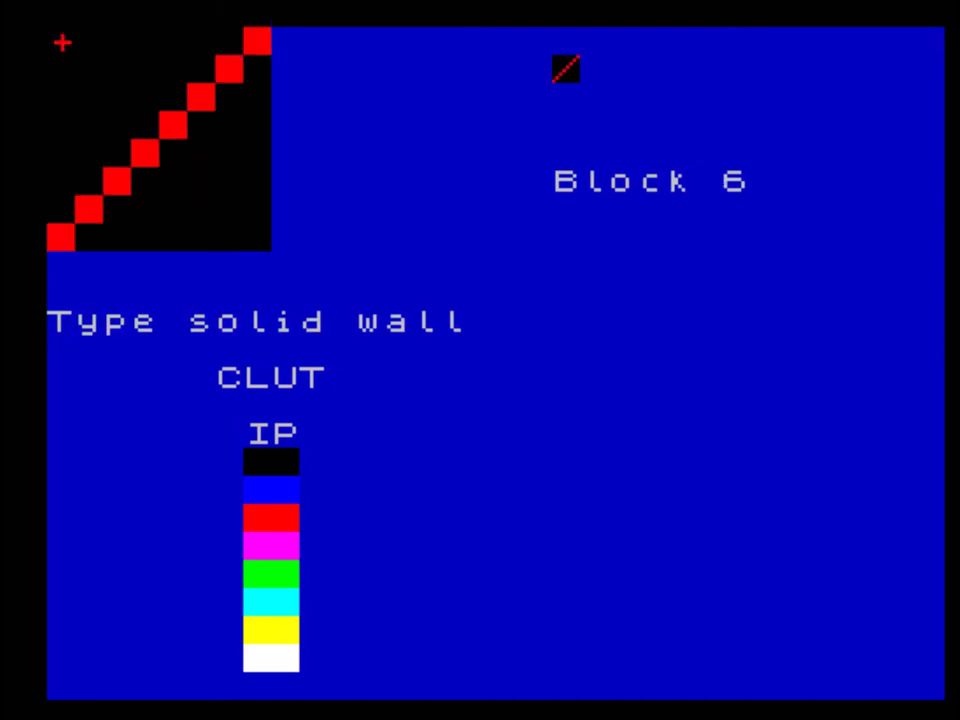
- Examine the magenta doorway blocks one after another, from block 7 through block 35
key(period)
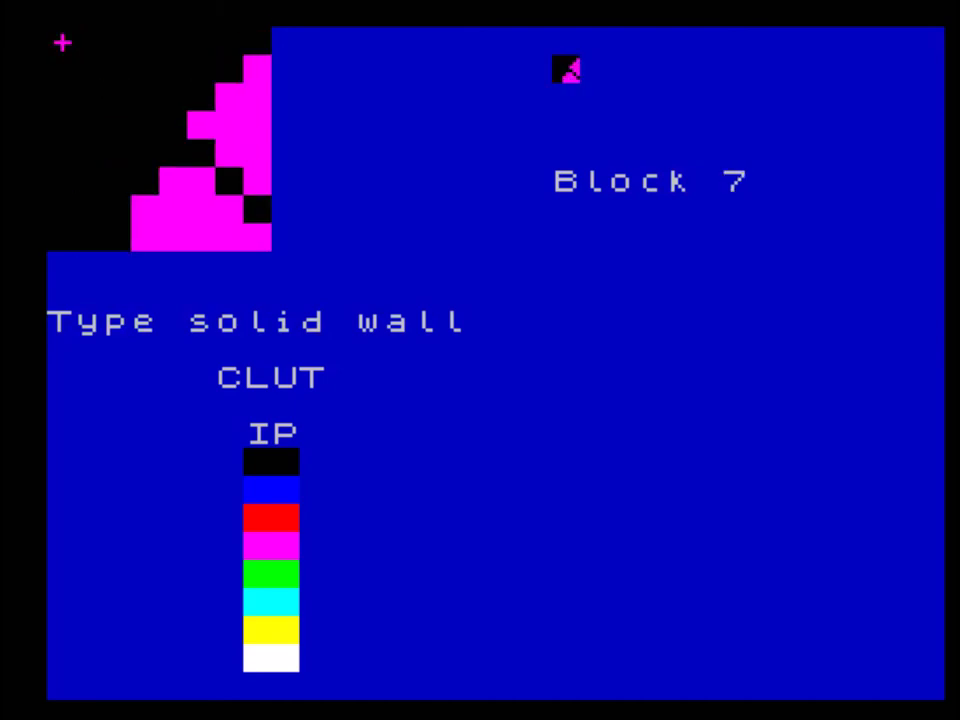
key(period)
key(period)
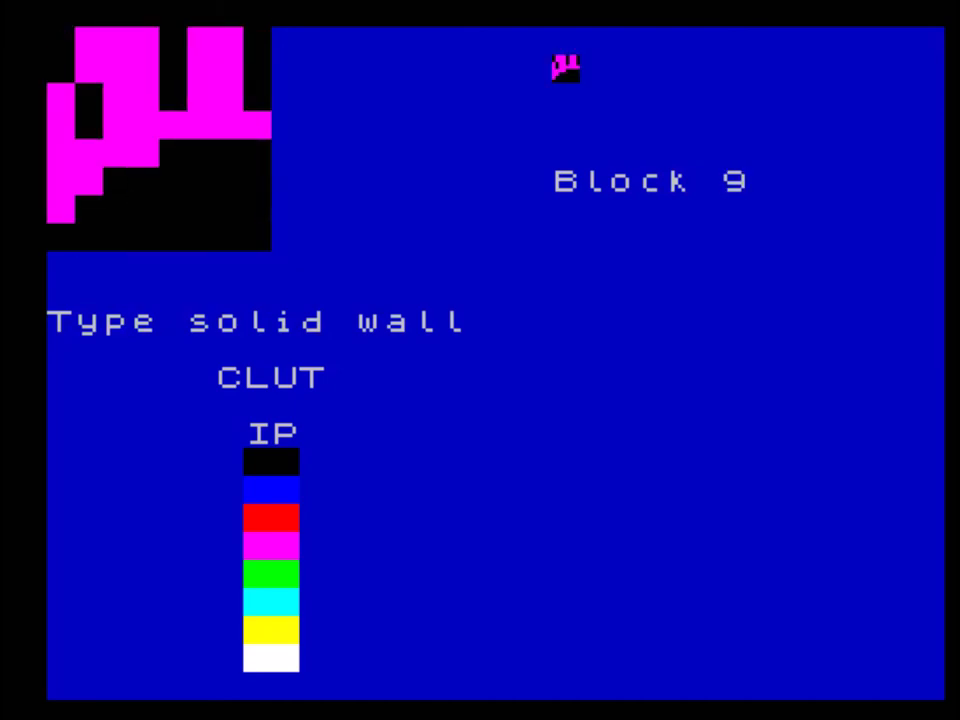
key(period)
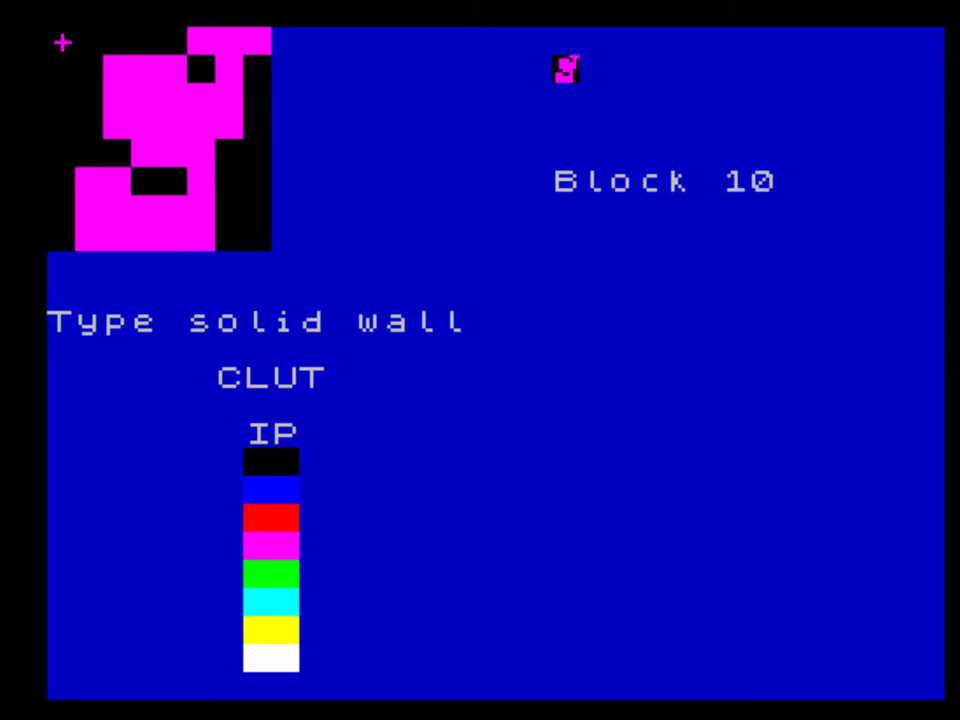
key(period)
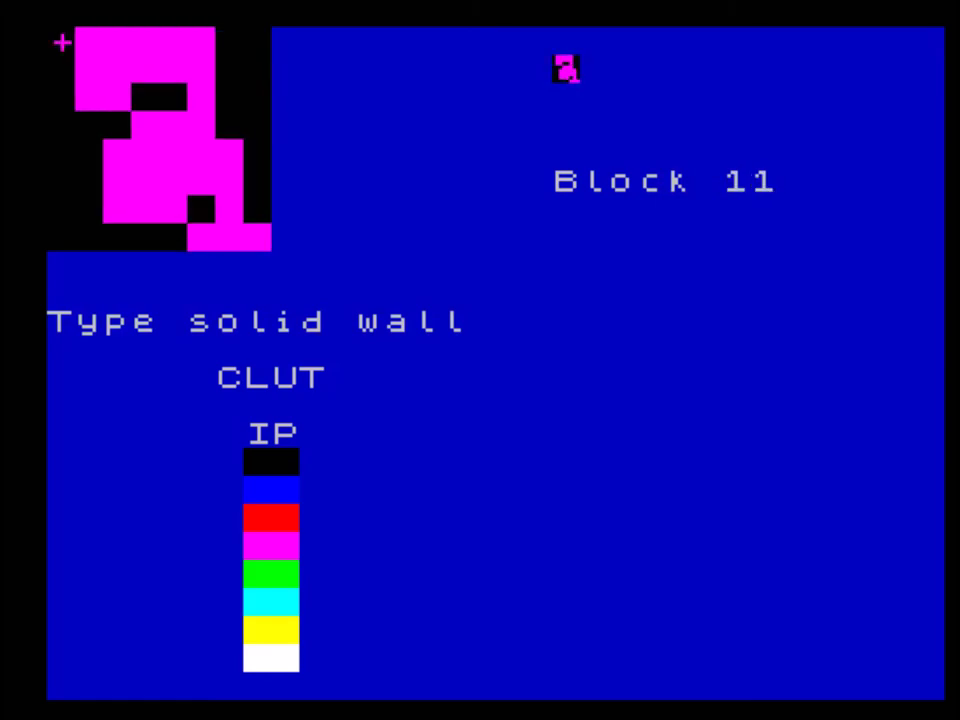
key(period)
key(period)
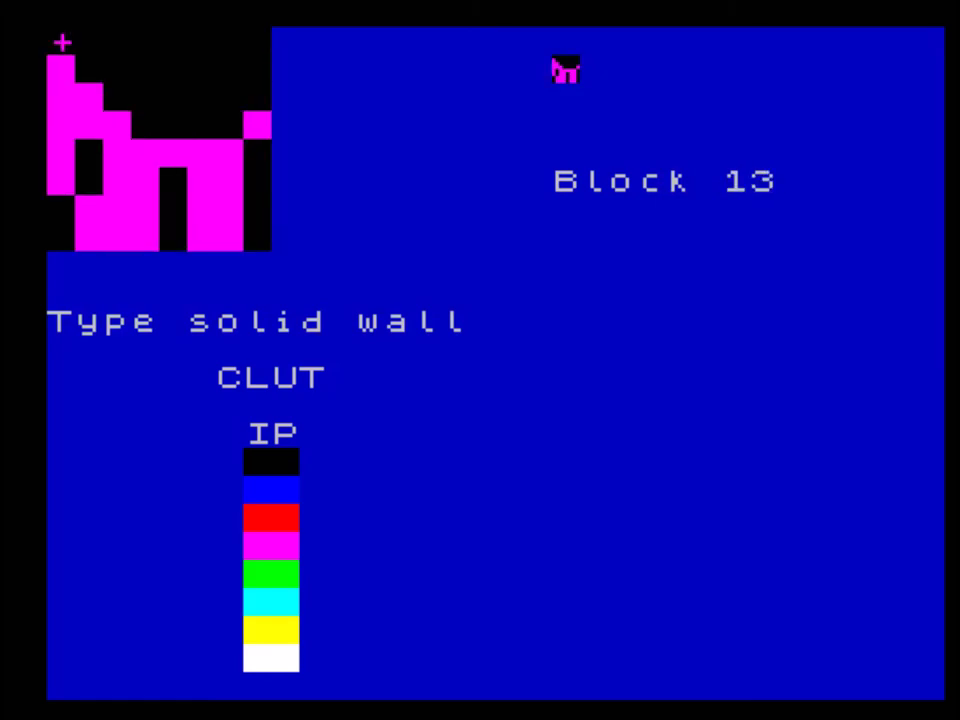
key(period)
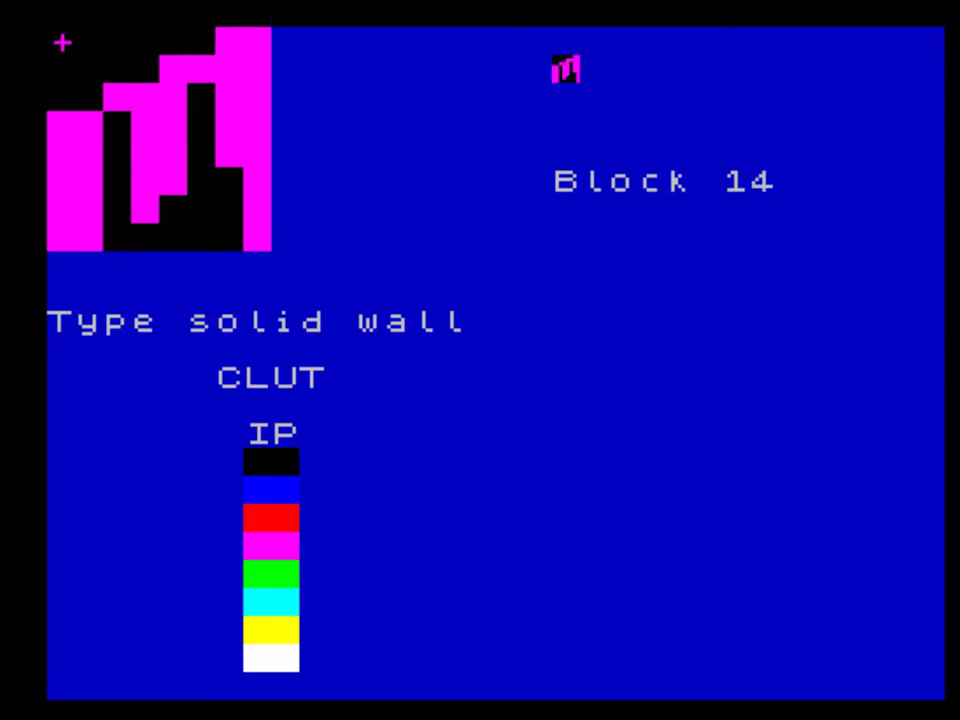
key(period)
key(period)
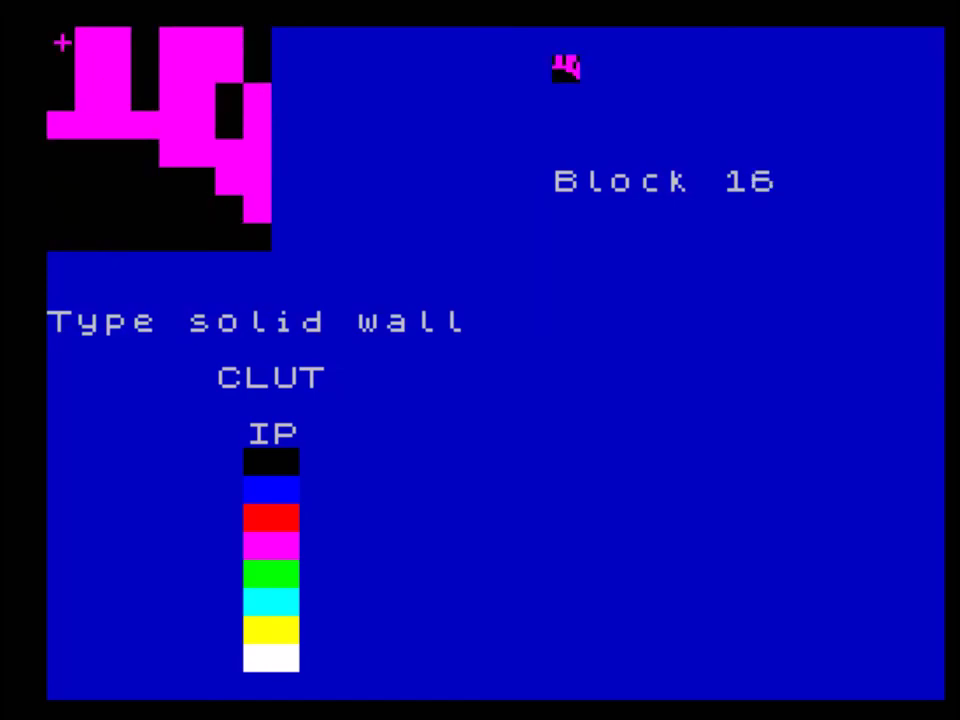
key(period)
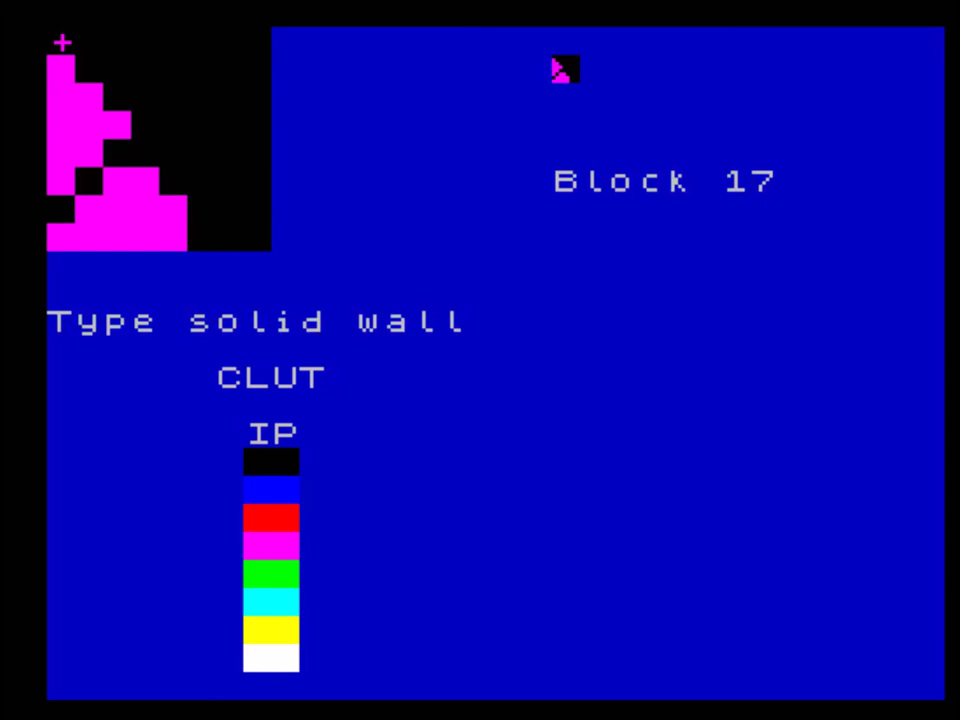
key(period)
key(period)
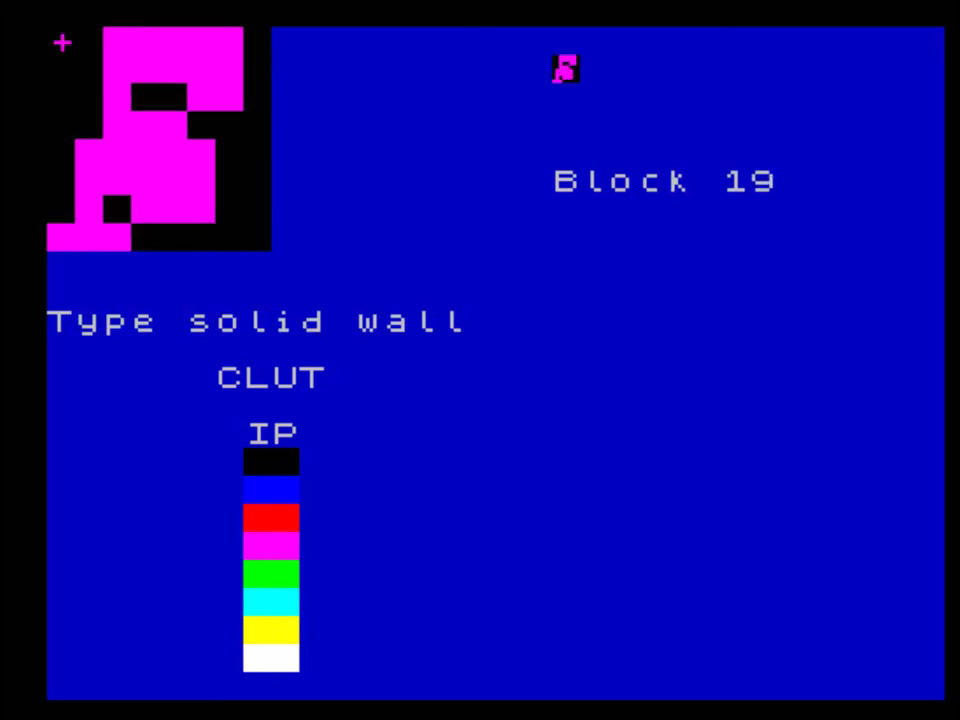
key(period)
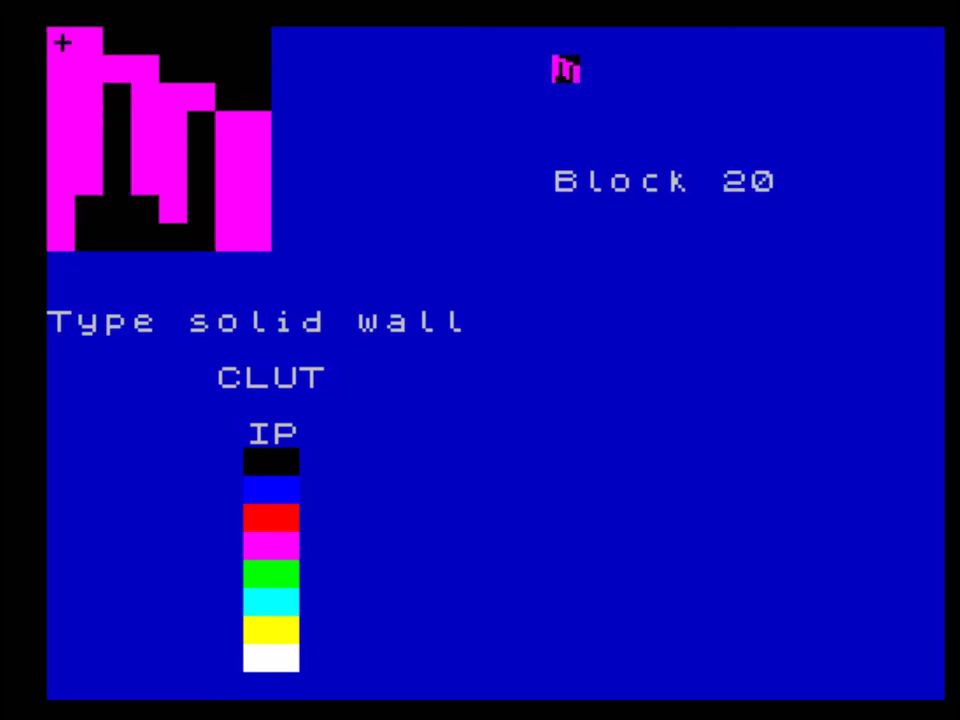
key(period)
key(period)
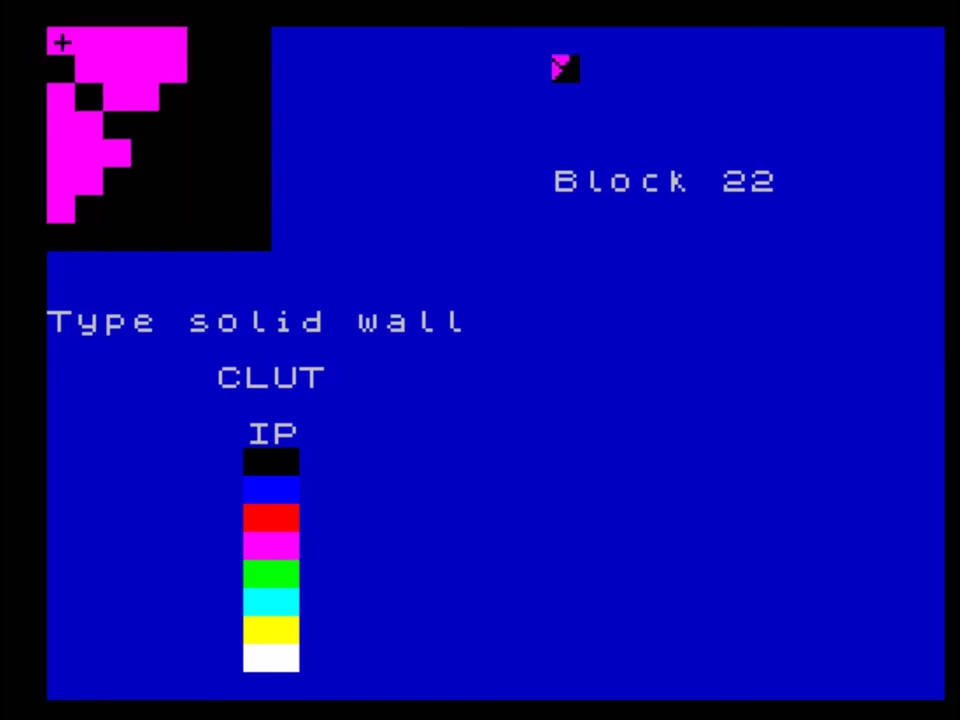
key(period)
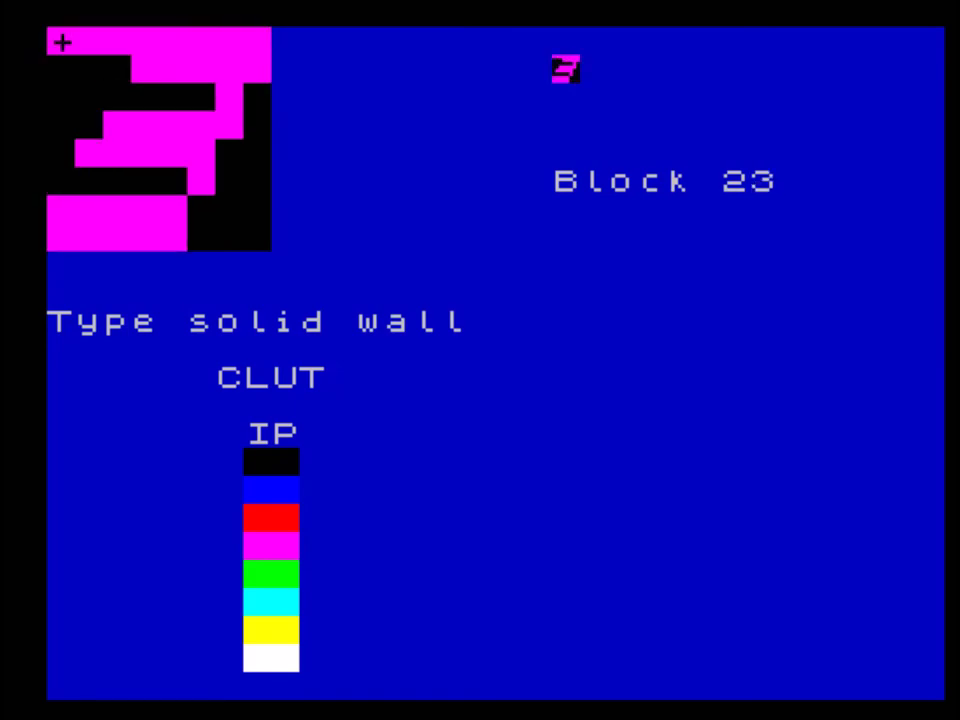
key(period)
key(period)
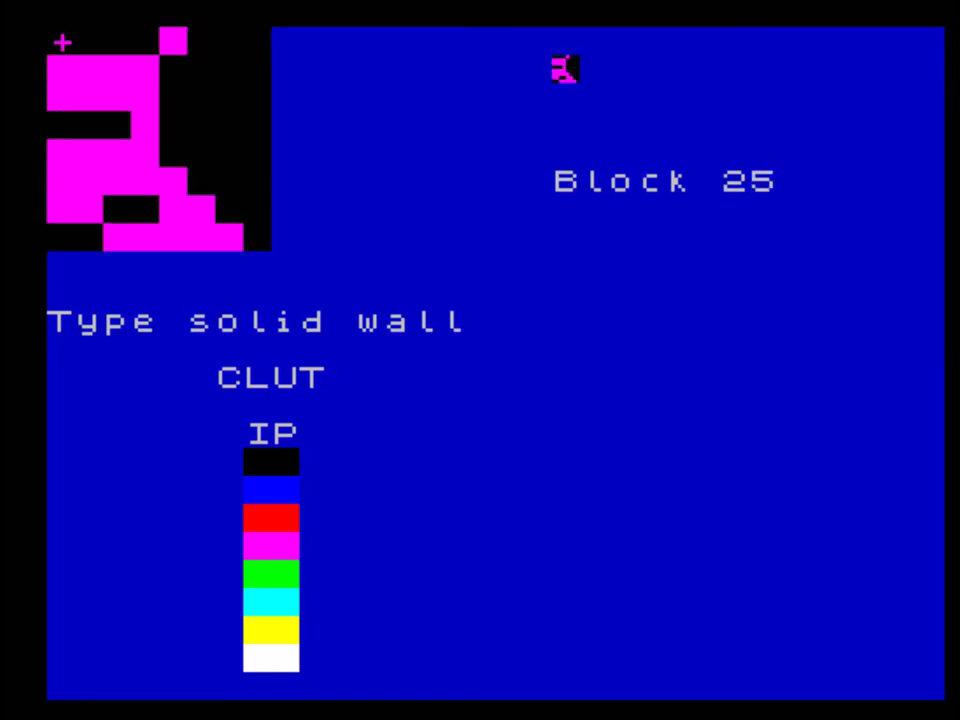
key(period)
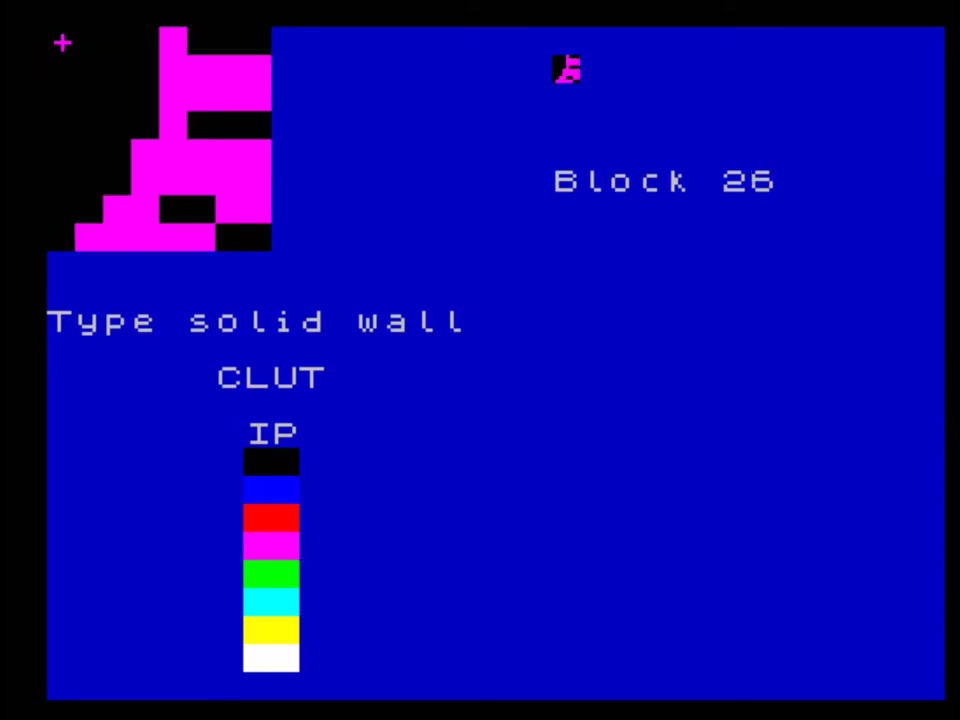
key(period)
key(period)
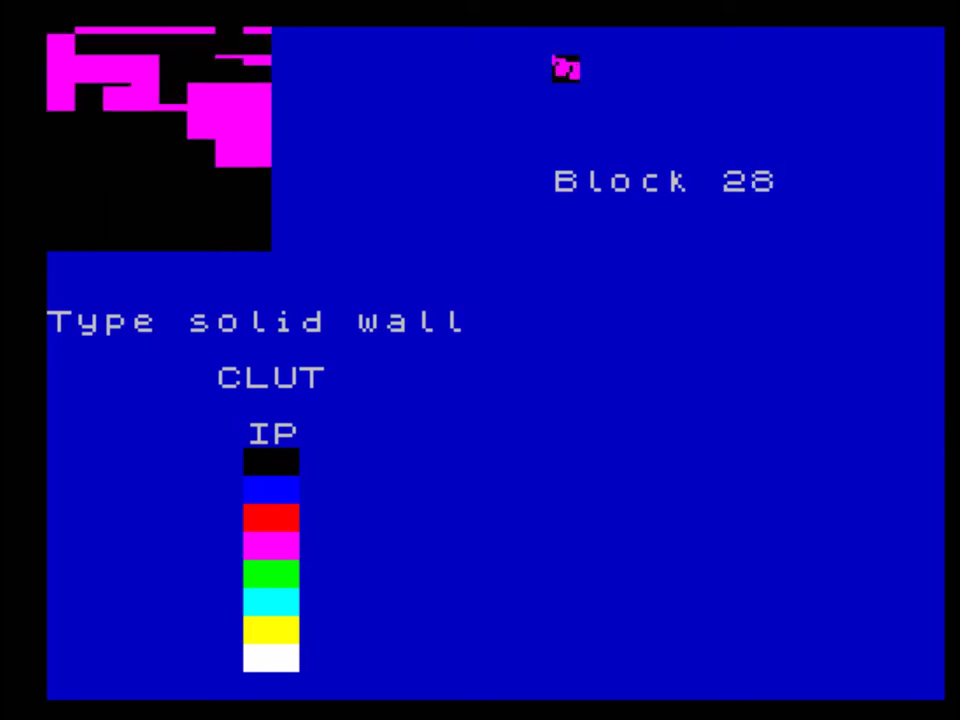
key(period)
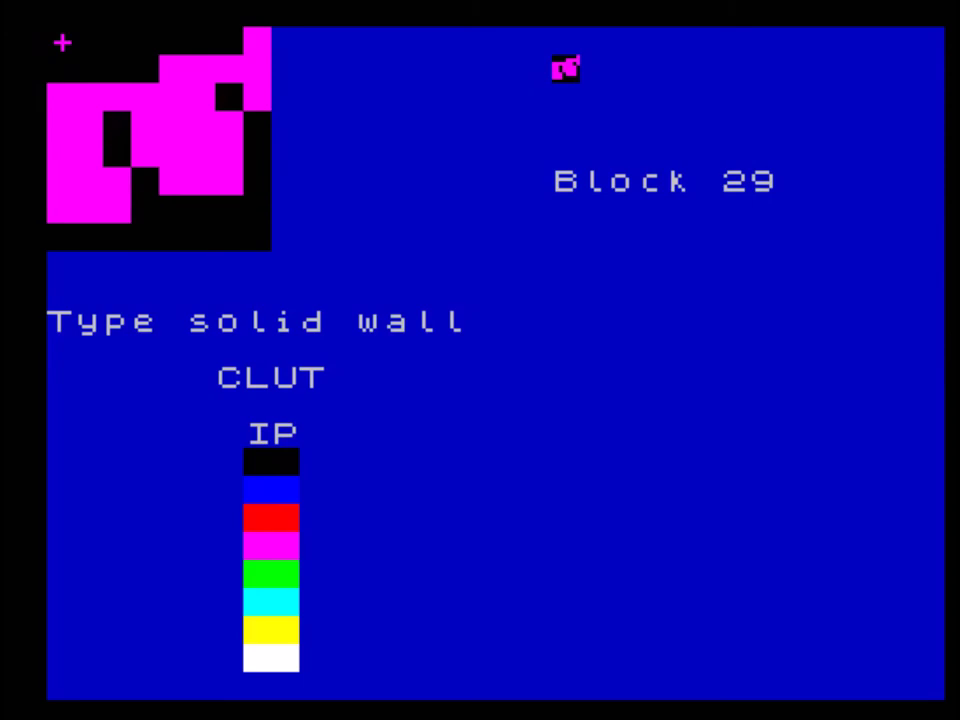
key(period)
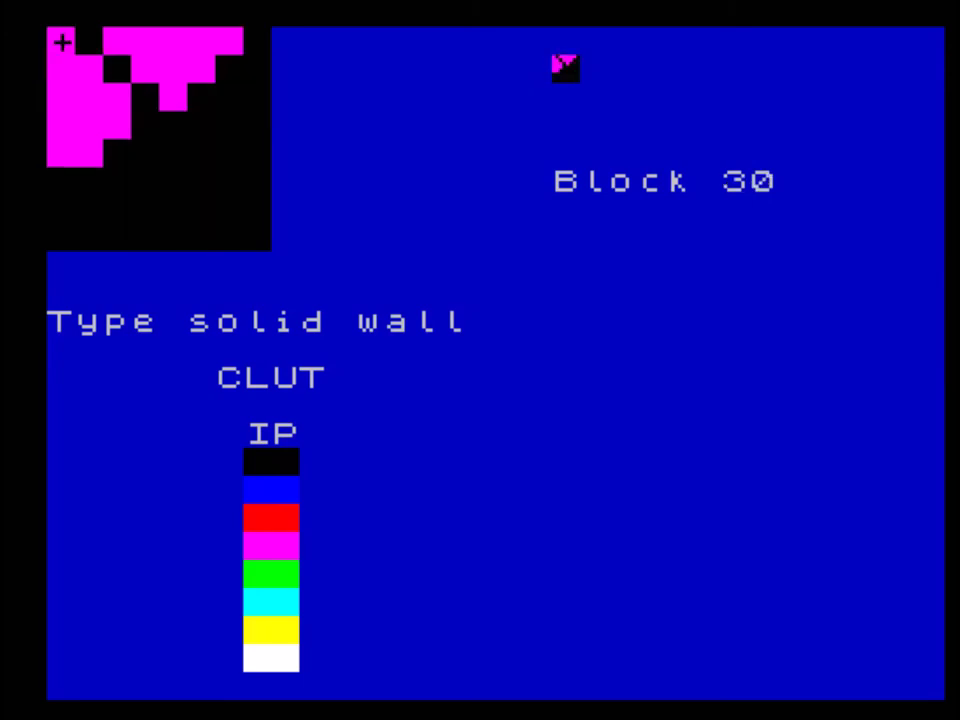
key(period)
key(period)
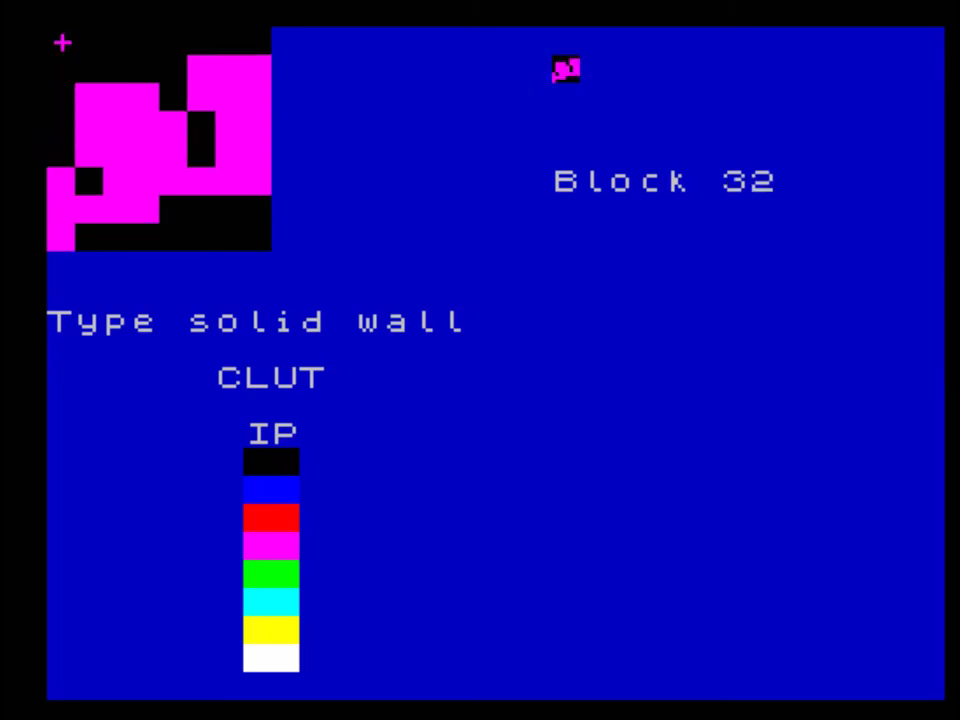
key(period)
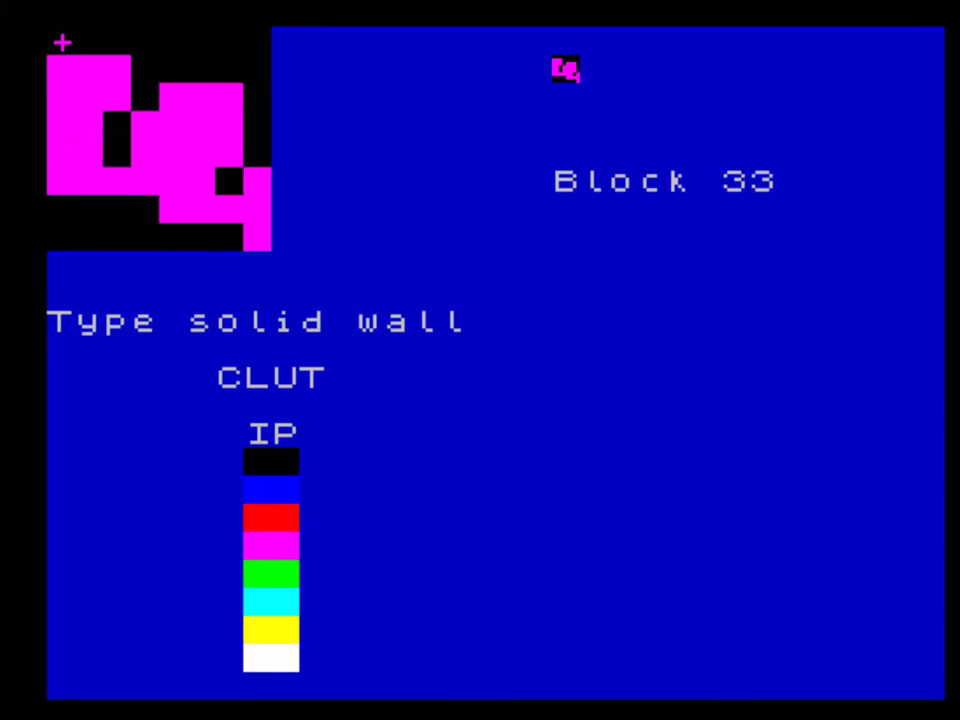
key(period)
key(period)
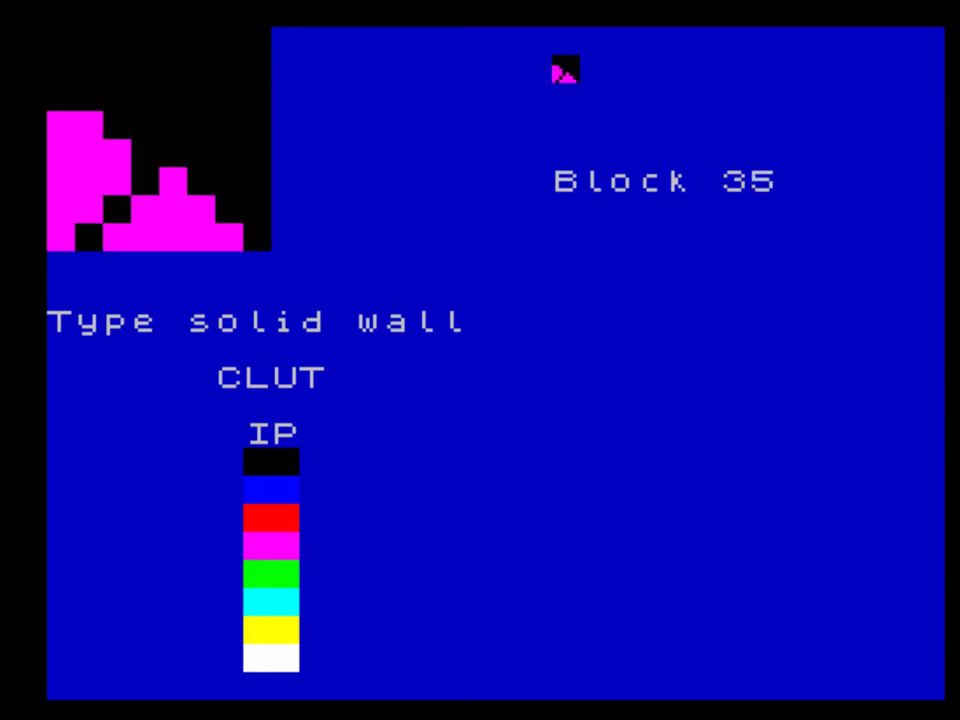
- Examine the remaining doorway blocks 36 to 38, the custom block 39 and the empty block 40, and leave the block editor
key(period)
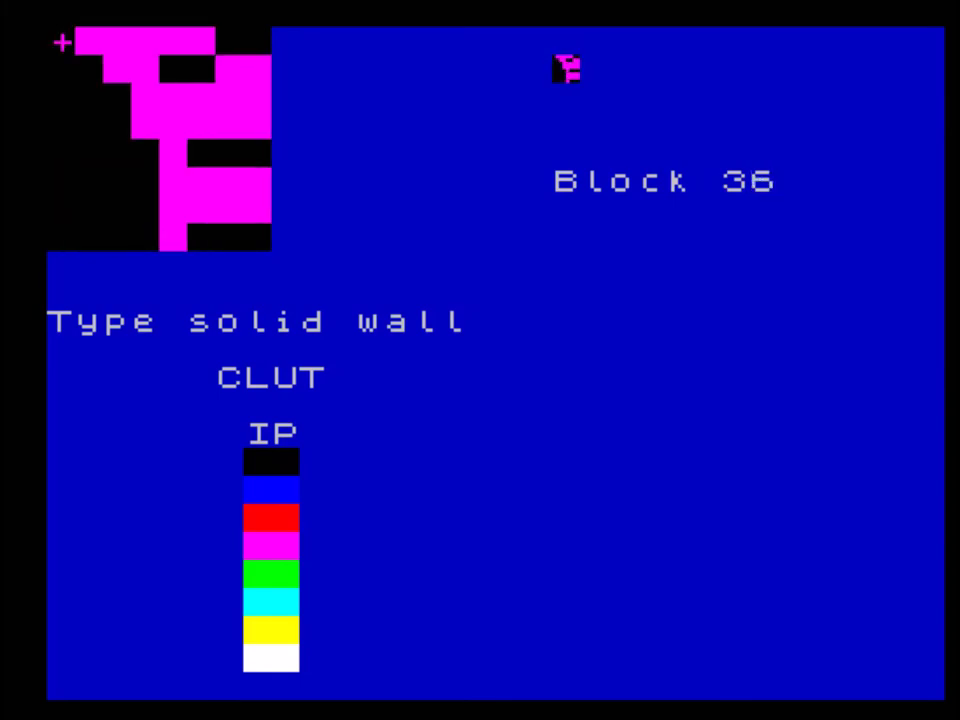
key(period)
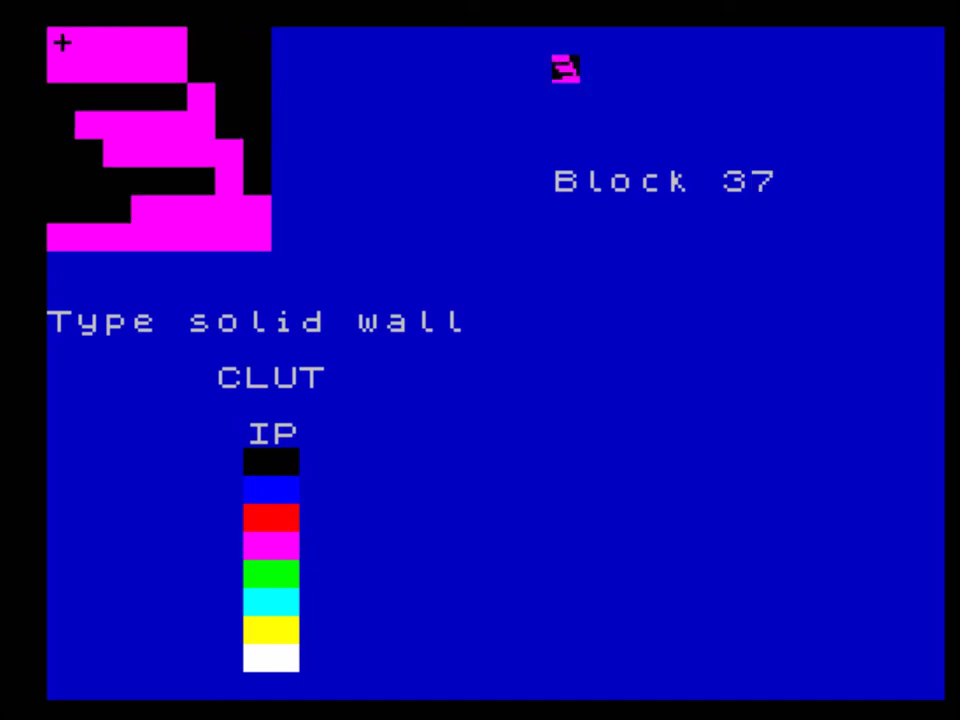
key(period)
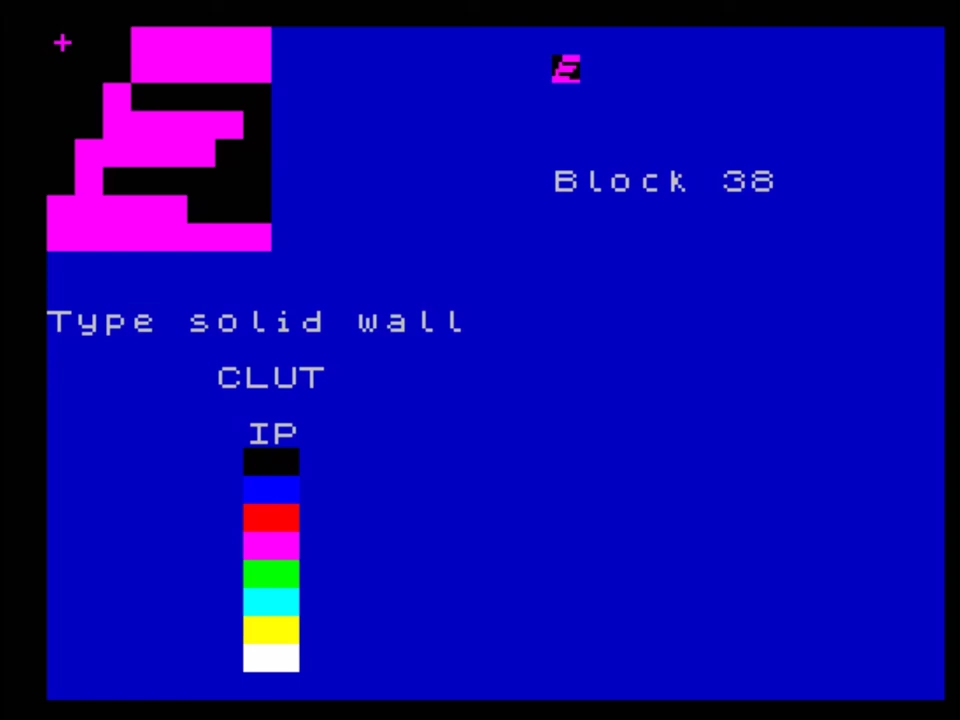
key(n)
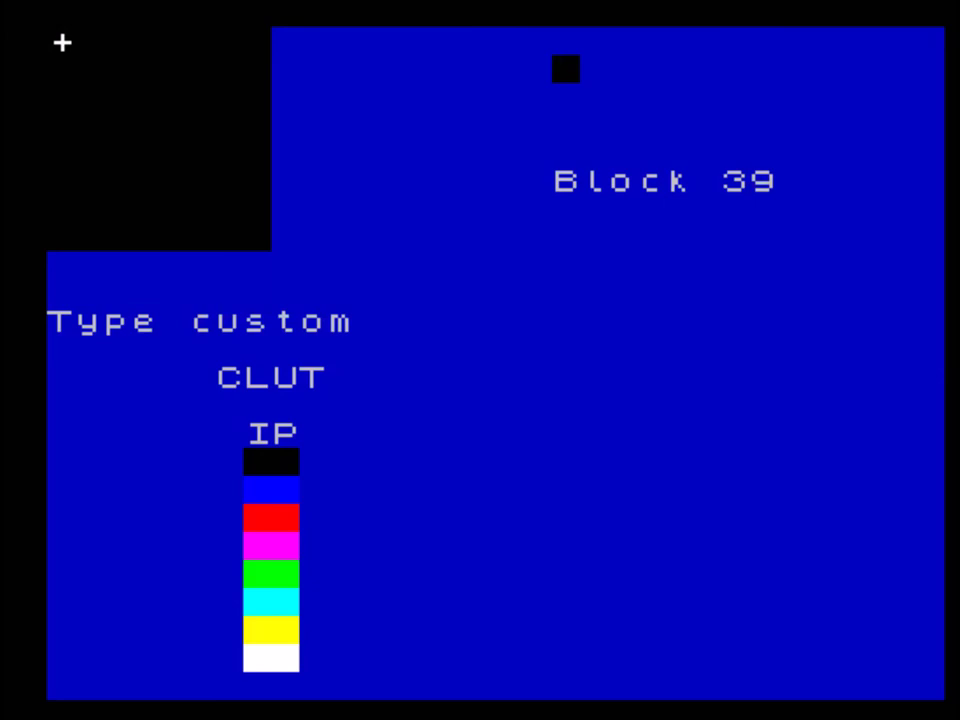
key(n)
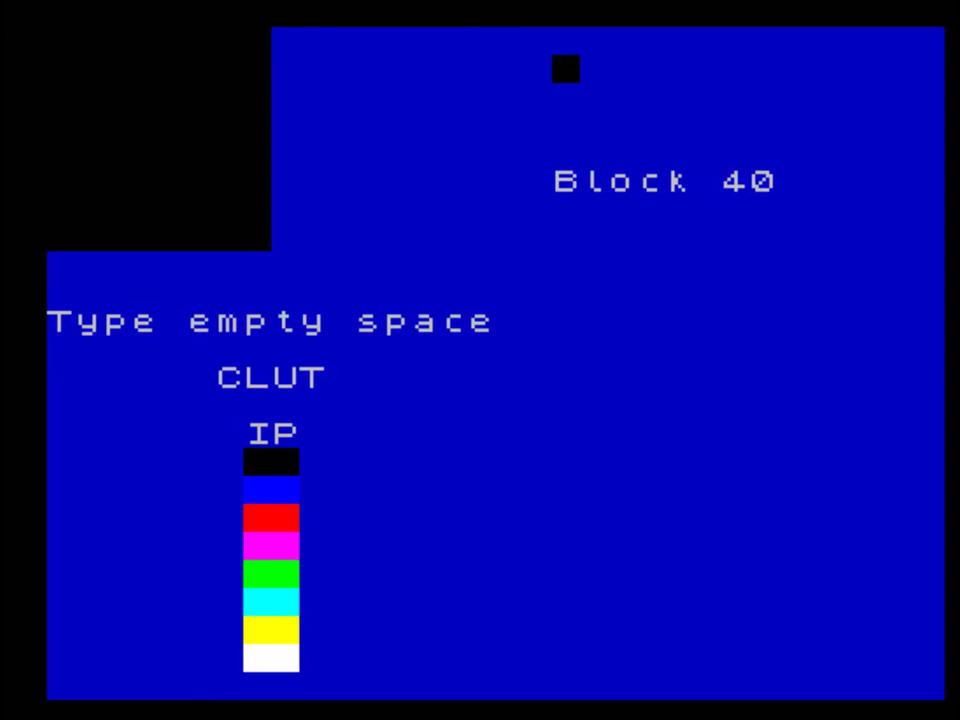
key(Return)
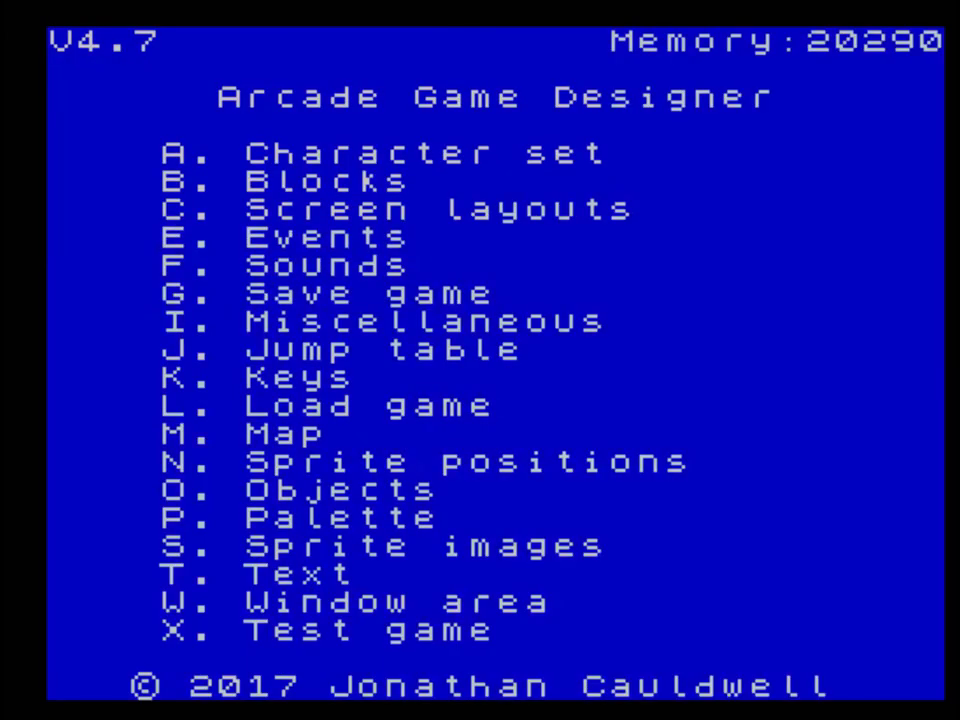
- Open the screen layouts and look over the walls and doorways of screen 0
key(c)
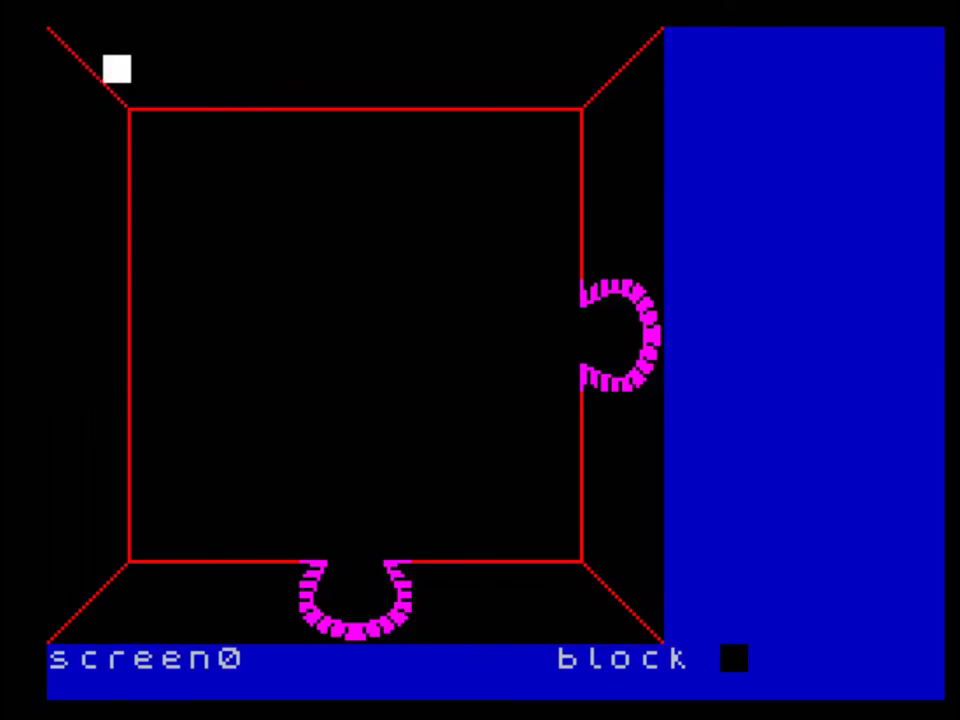
key(o)
key(o)
key(q)
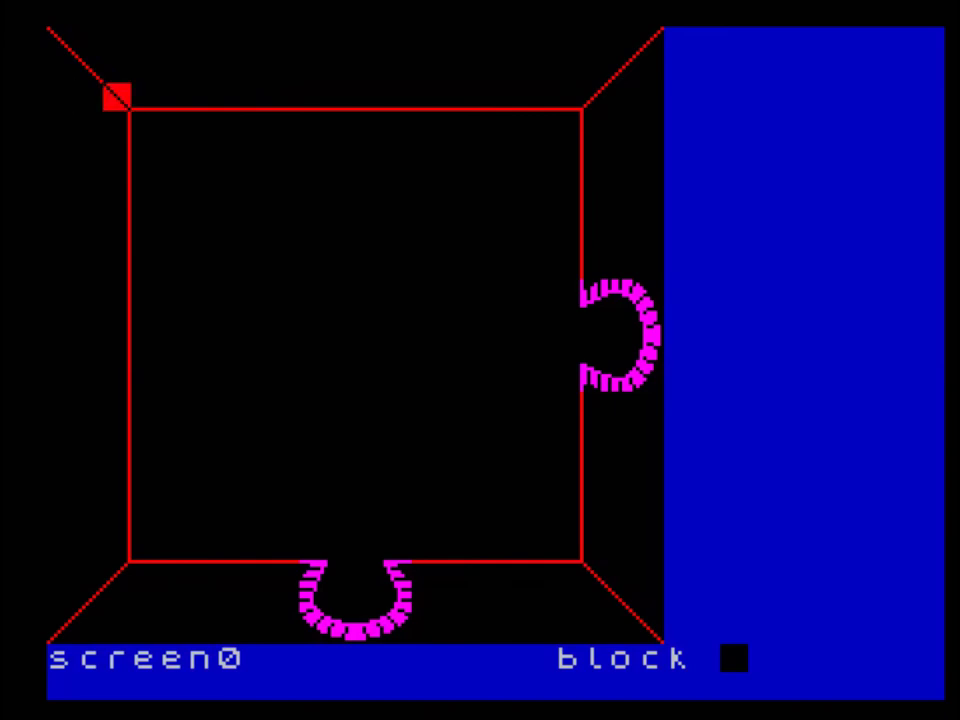
key(Right)
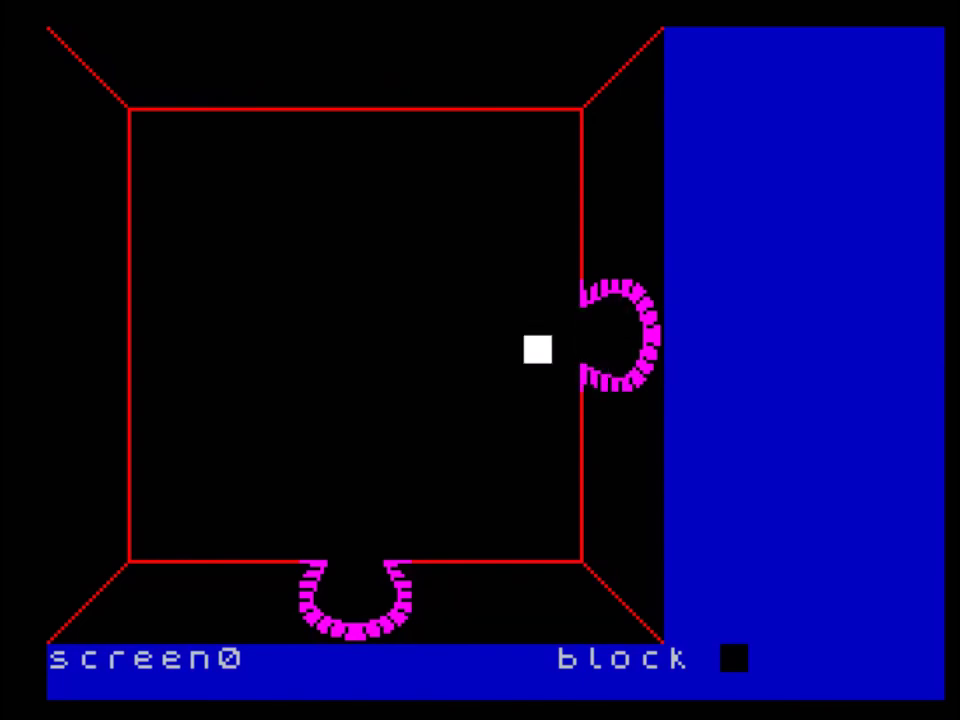
key(Left)
key(Left)
key(Left)
key(Left)
key(Left)
key(Left)
key(Left)
key(Left)
key(Right)
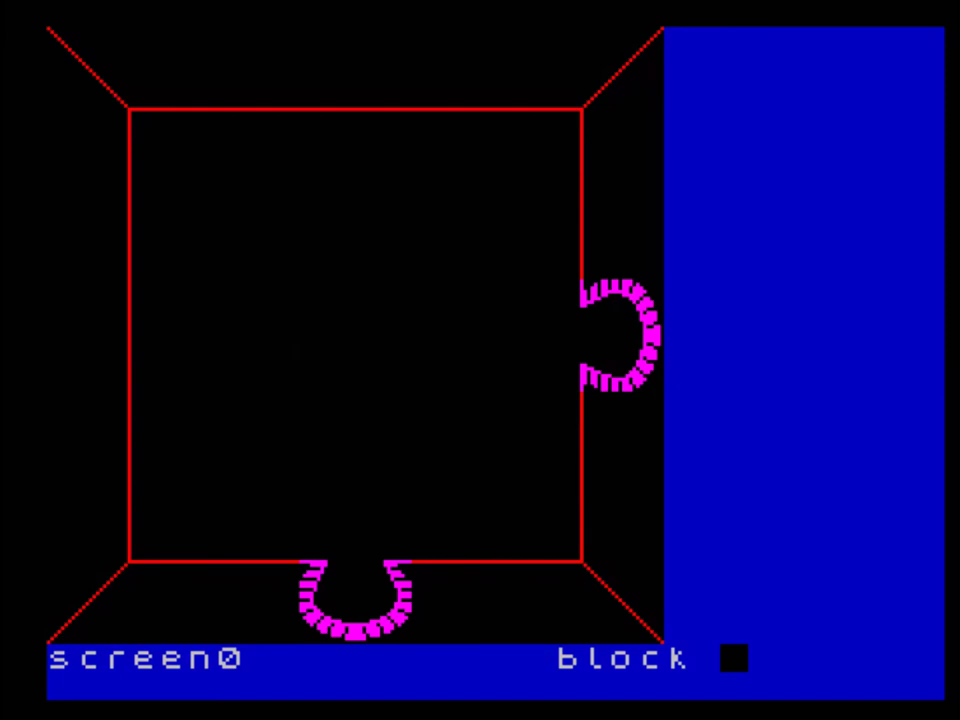
- Review the layouts of the other rooms up to screen 3, return to screen 0 and leave the layout editor
key(n)
key(Down)
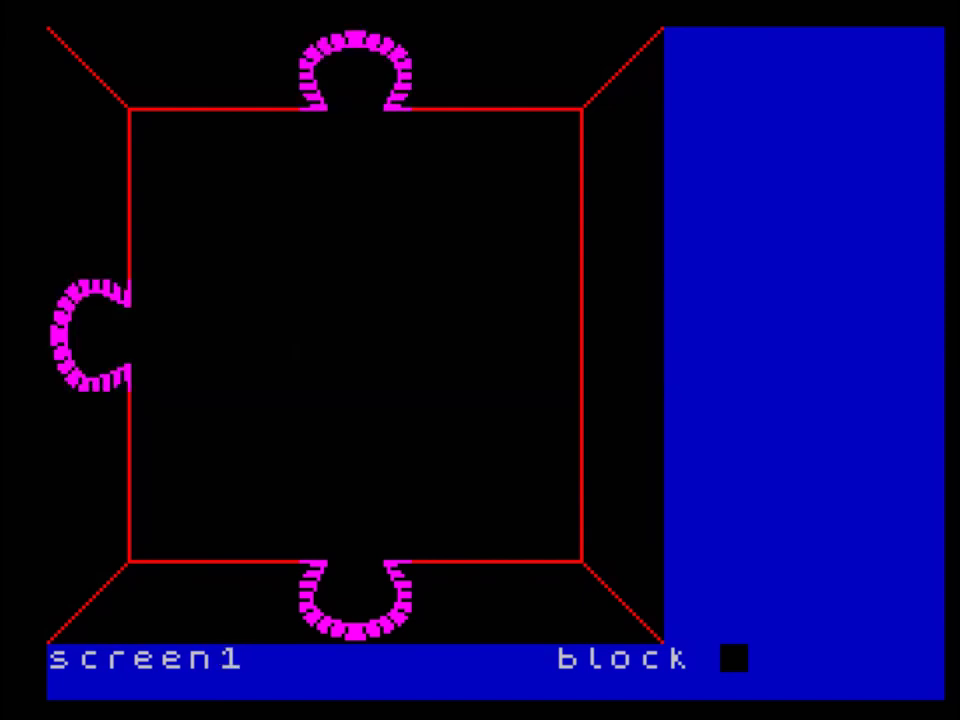
key(Left)
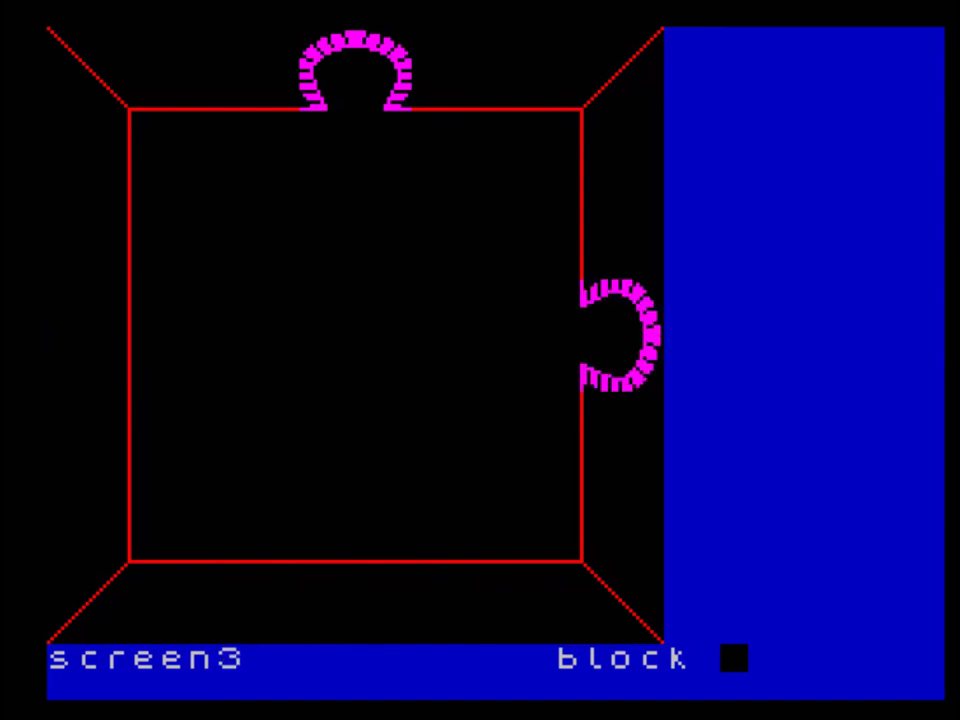
key(Up)
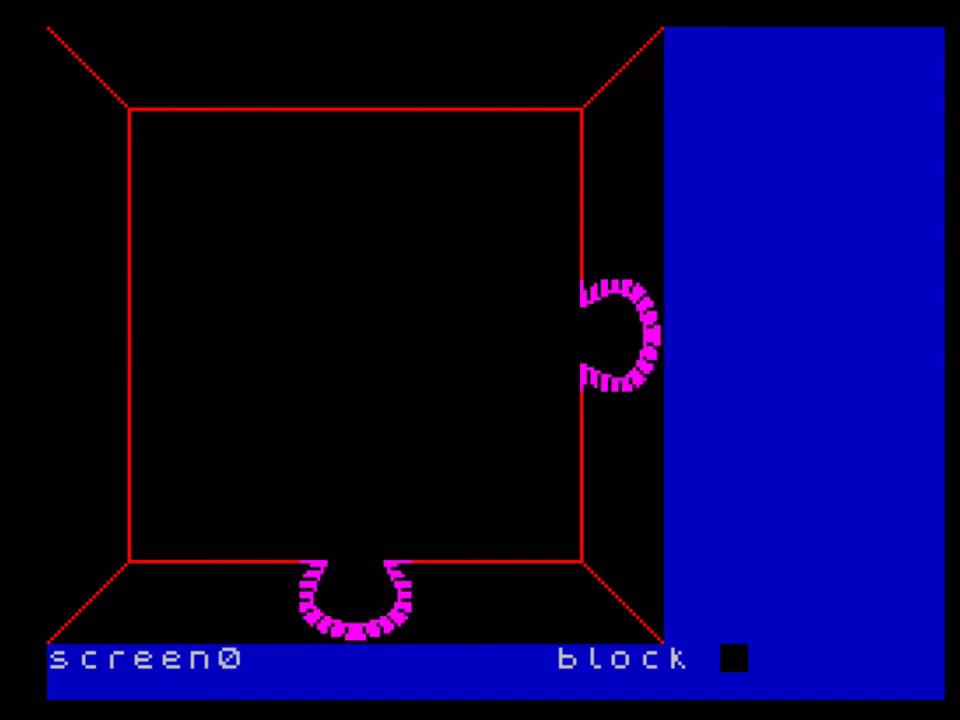
key(Left)
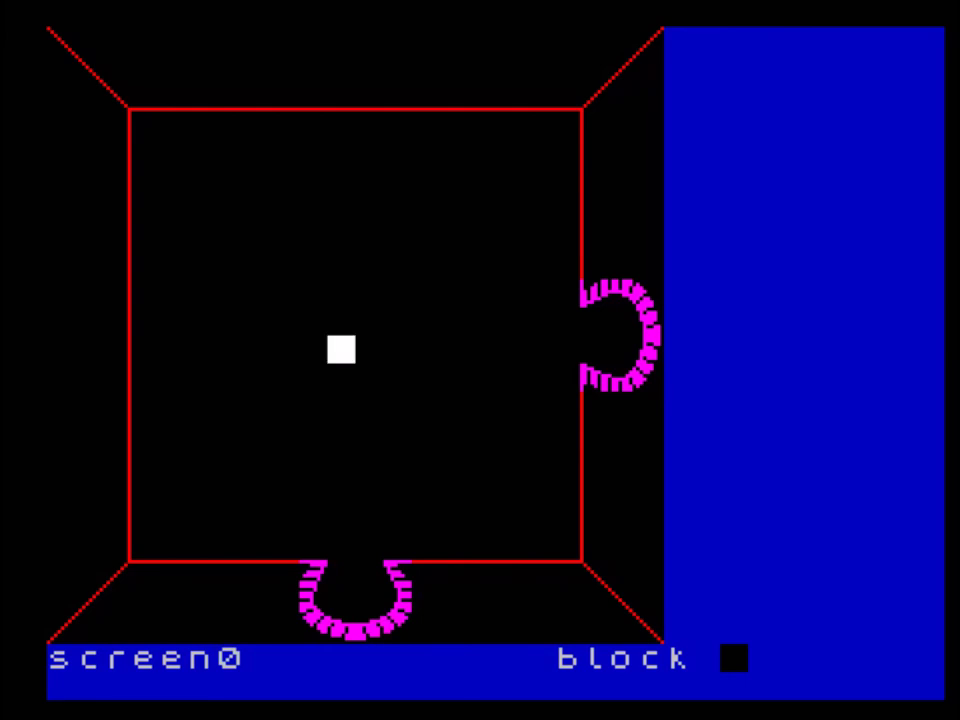
key(Return)
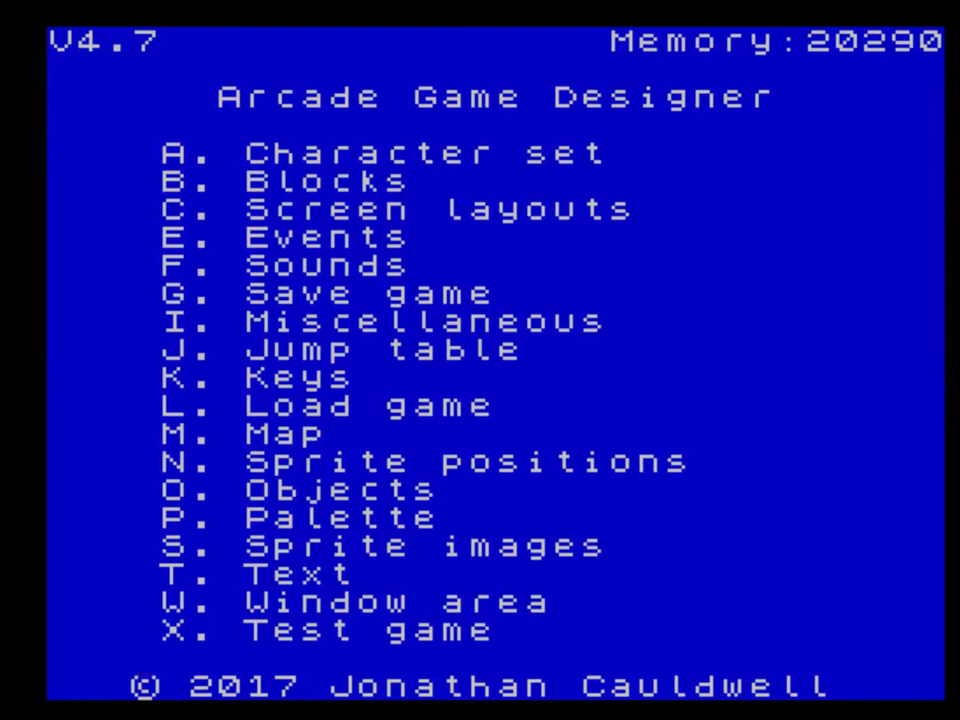
- Open the sprite images and examine the walking frames of player sprites 0 to 3, closing the editor at the end
key(s)
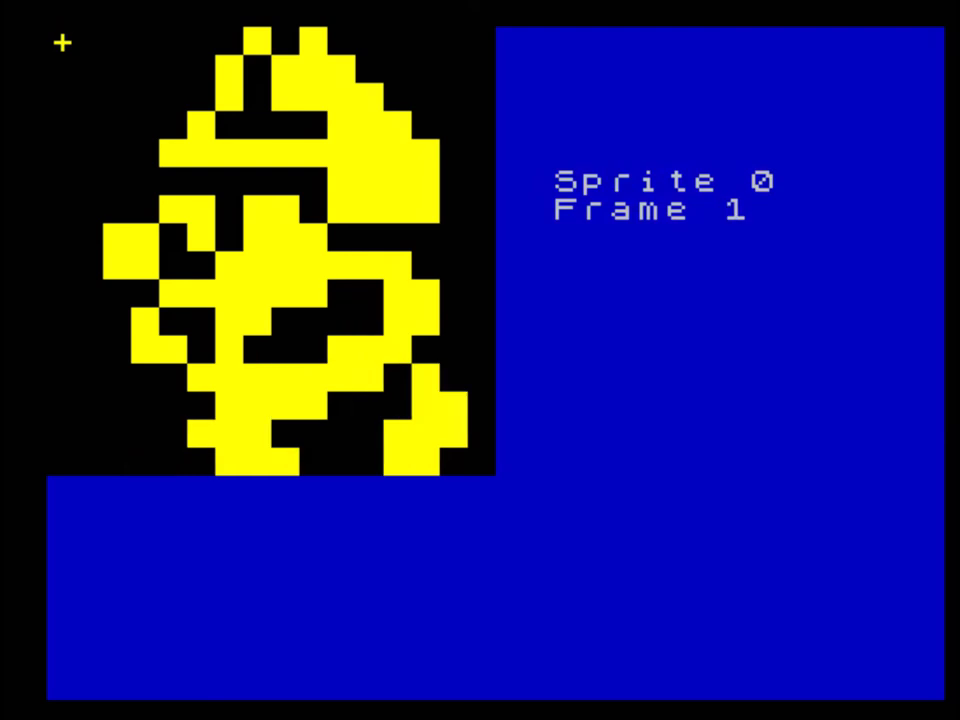
key(s)
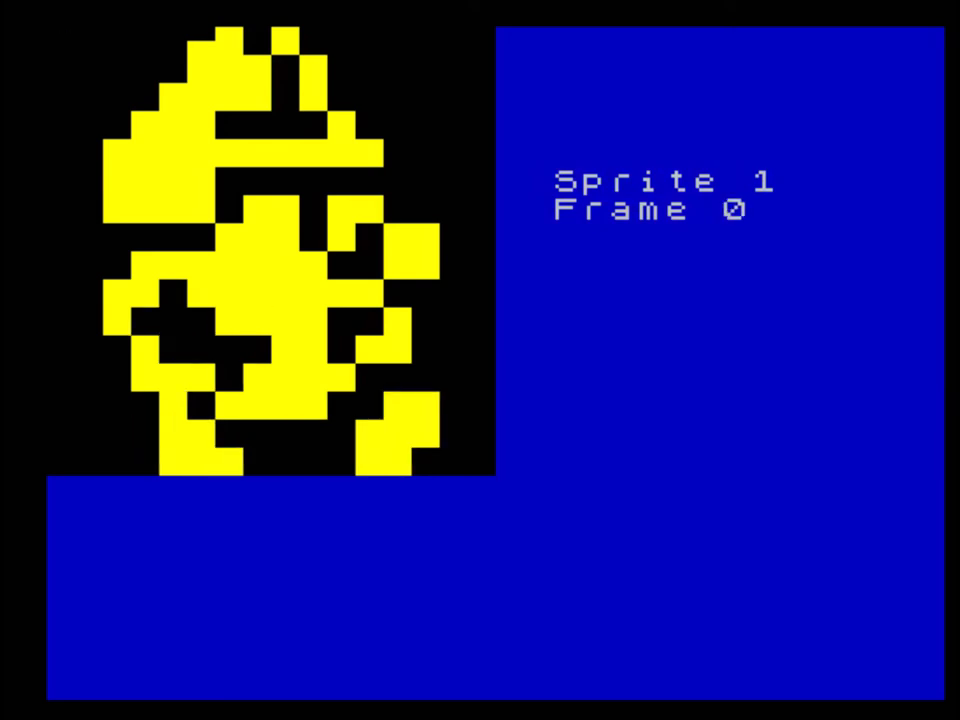
key(n)
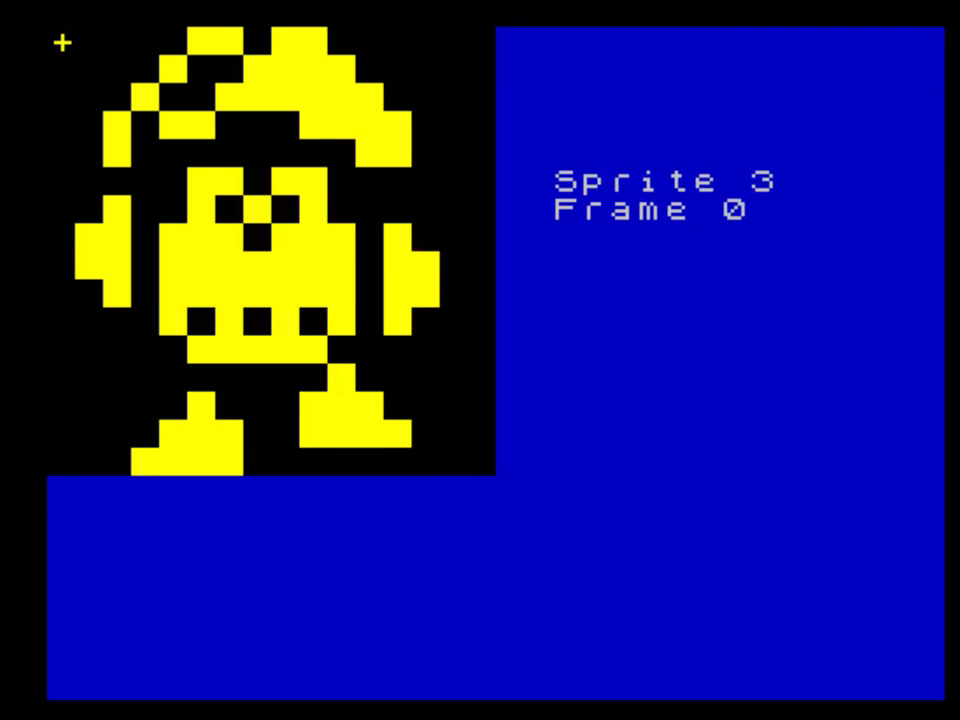
key(Return)
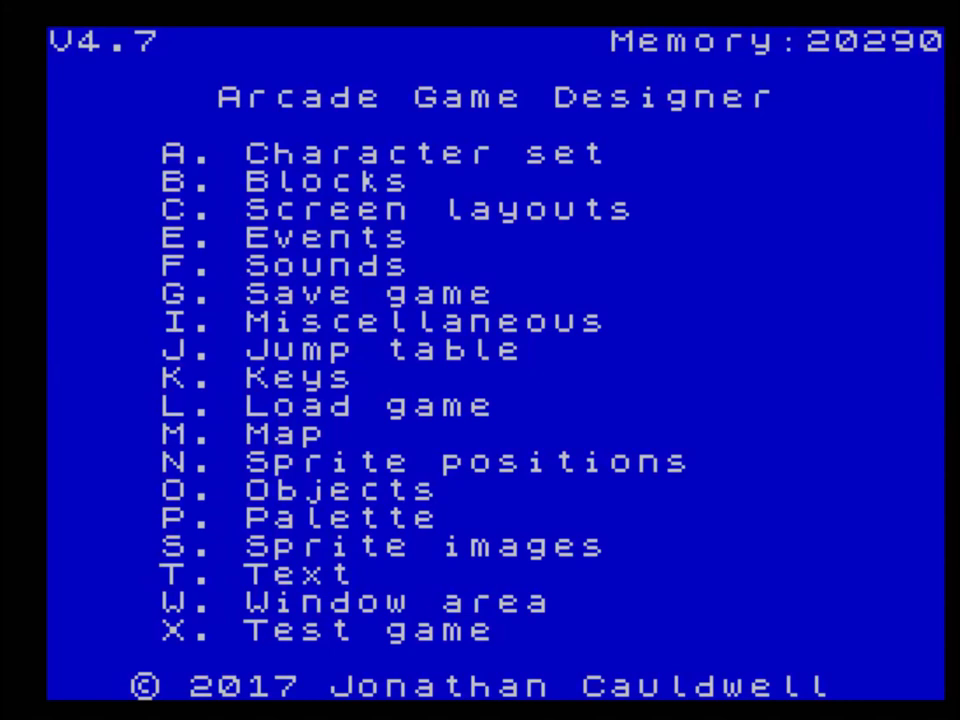
- Open the Game initialisation event, read its variable, colour and border setup code, and close it
key(e)
key(Down)
key(Down)
key(Down)
key(Down)
key(Down)
key(Down)
key(Down)
key(Down)
key(Down)
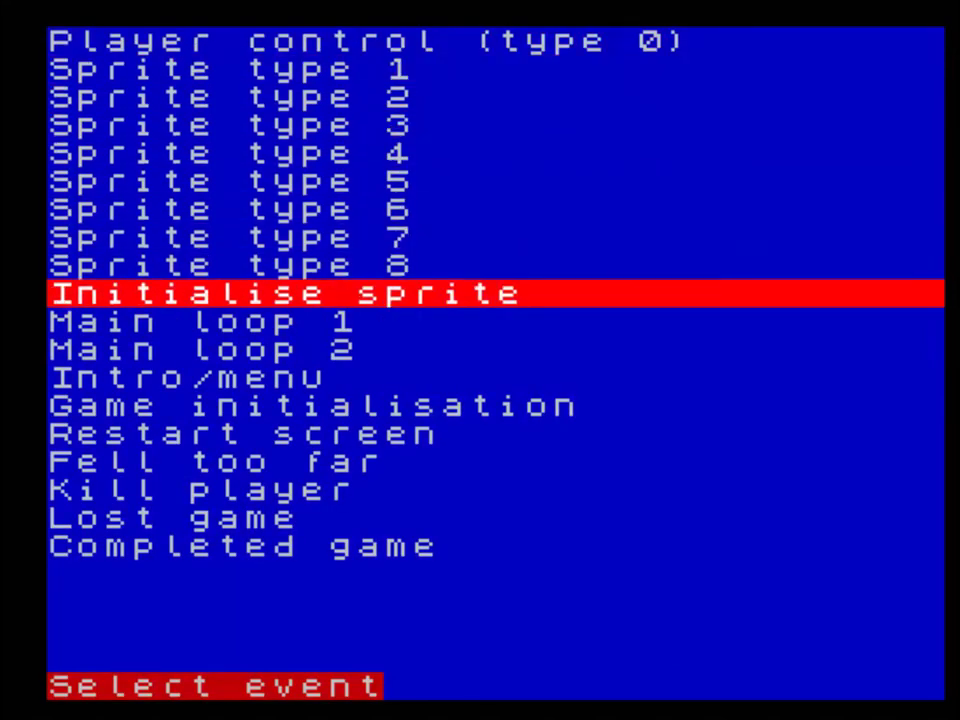
key(Down)
key(Down)
key(Down)
key(Down)
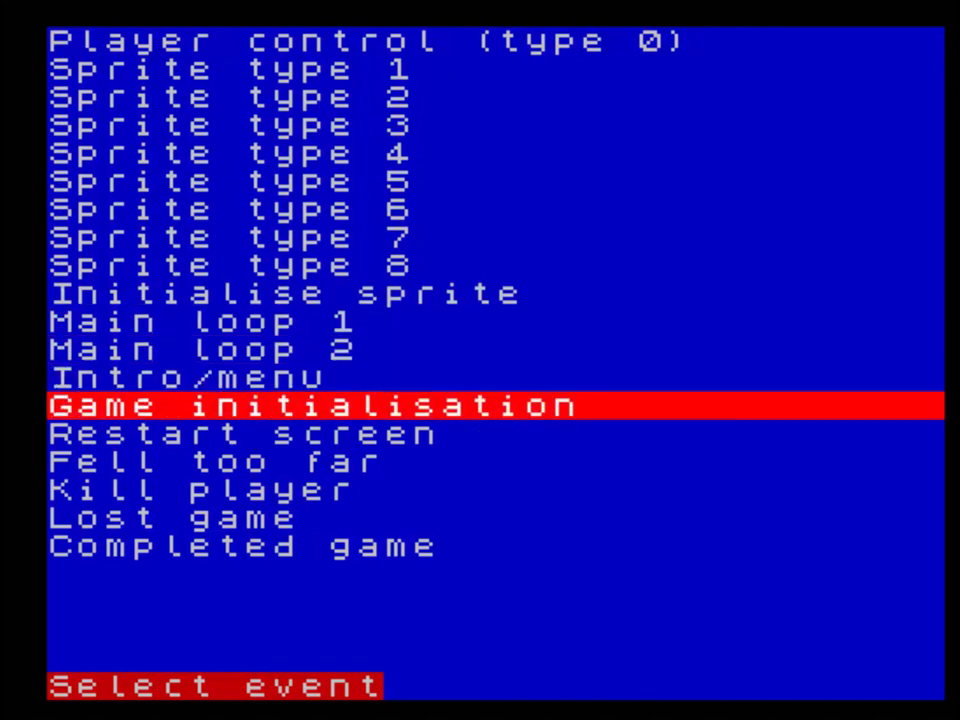
key(Return)
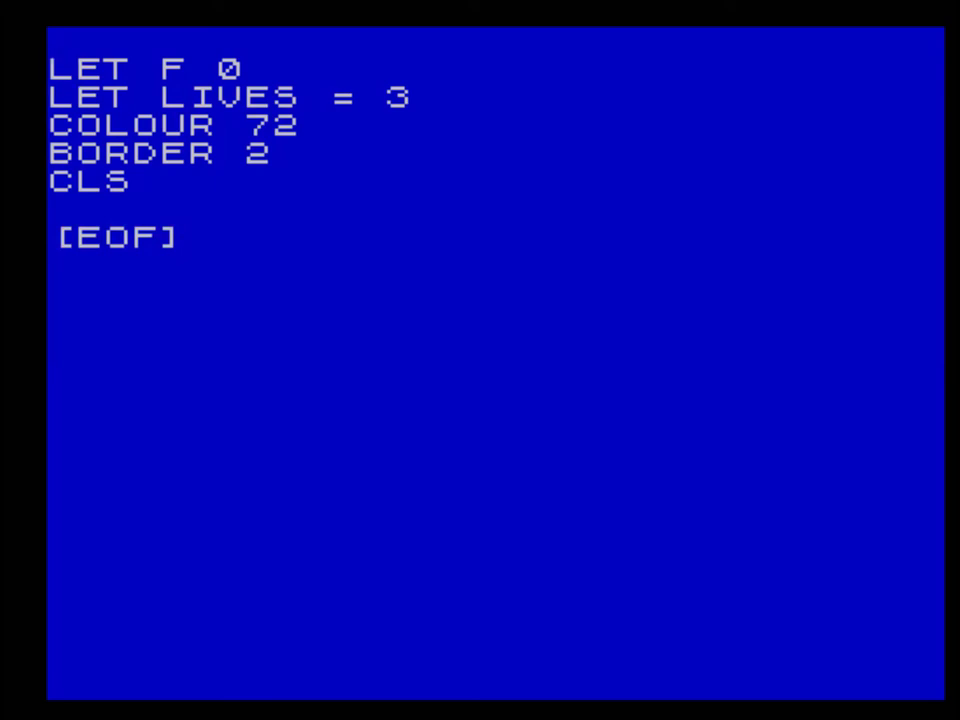
key(Escape)
- Open the Main loop 1 event, read the code that cycles counter C, and close it
key(Down)
key(Down)
key(Down)
key(Down)
key(Down)
key(Down)
key(Down)
key(Down)
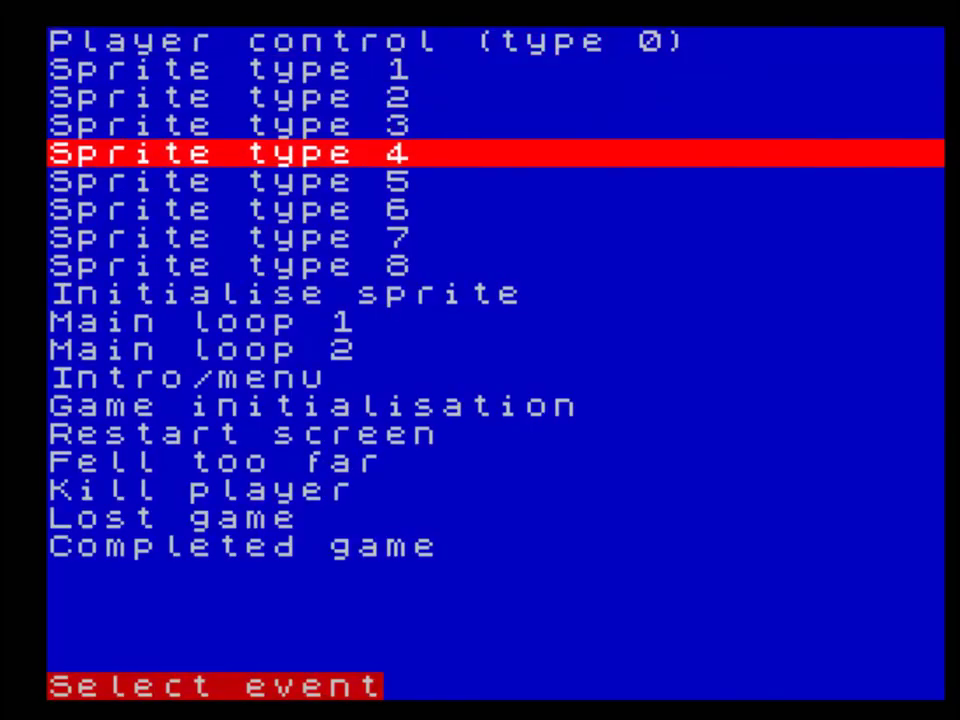
key(Down)
key(Down)
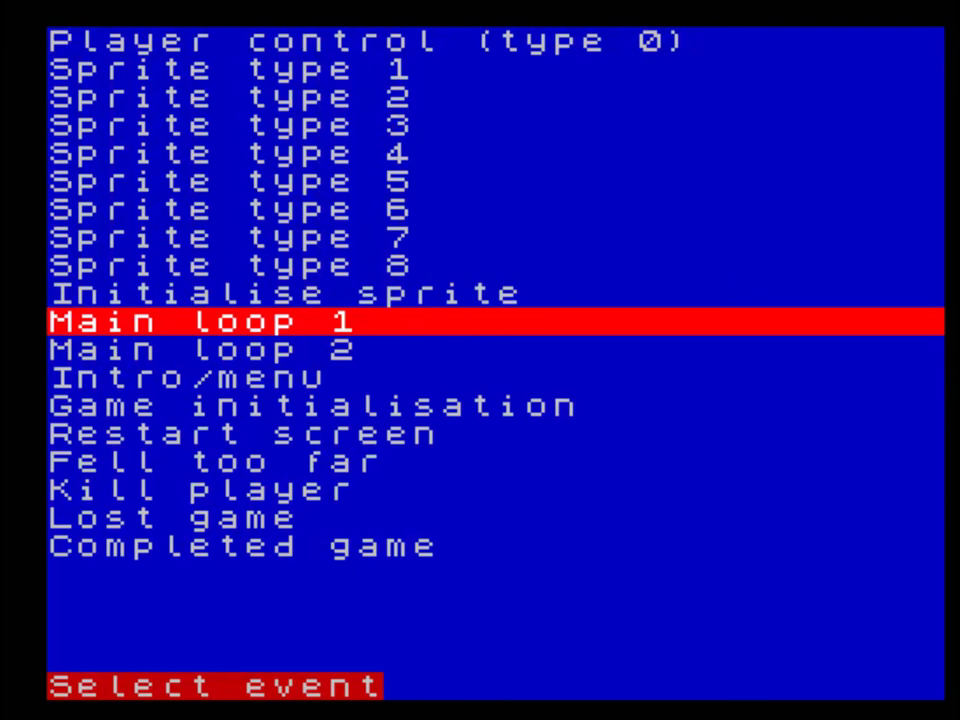
key(Return)
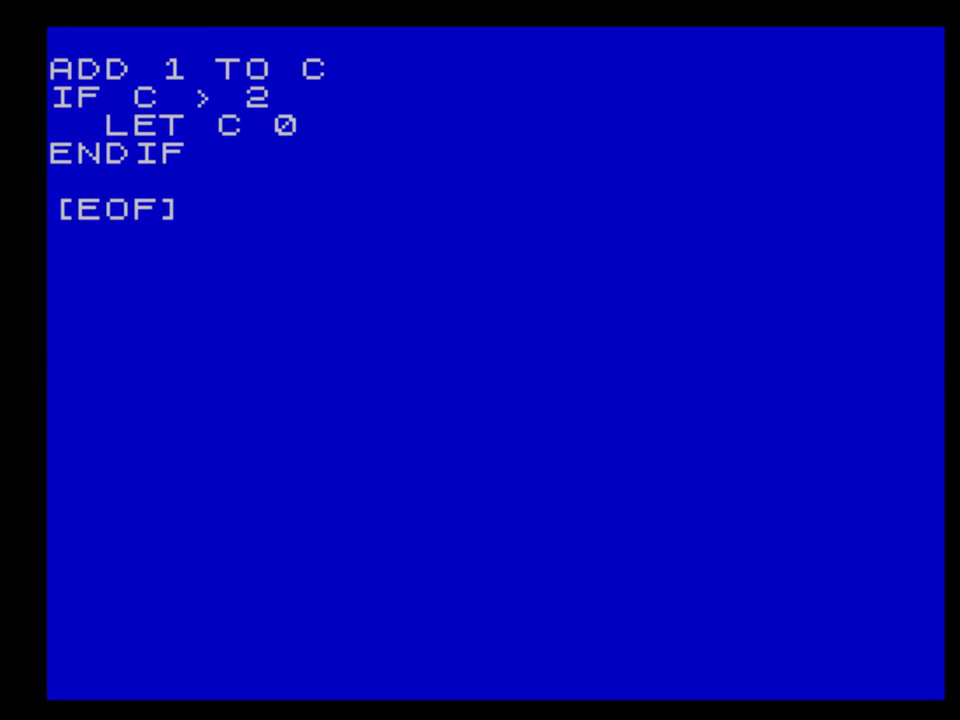
key(Escape)
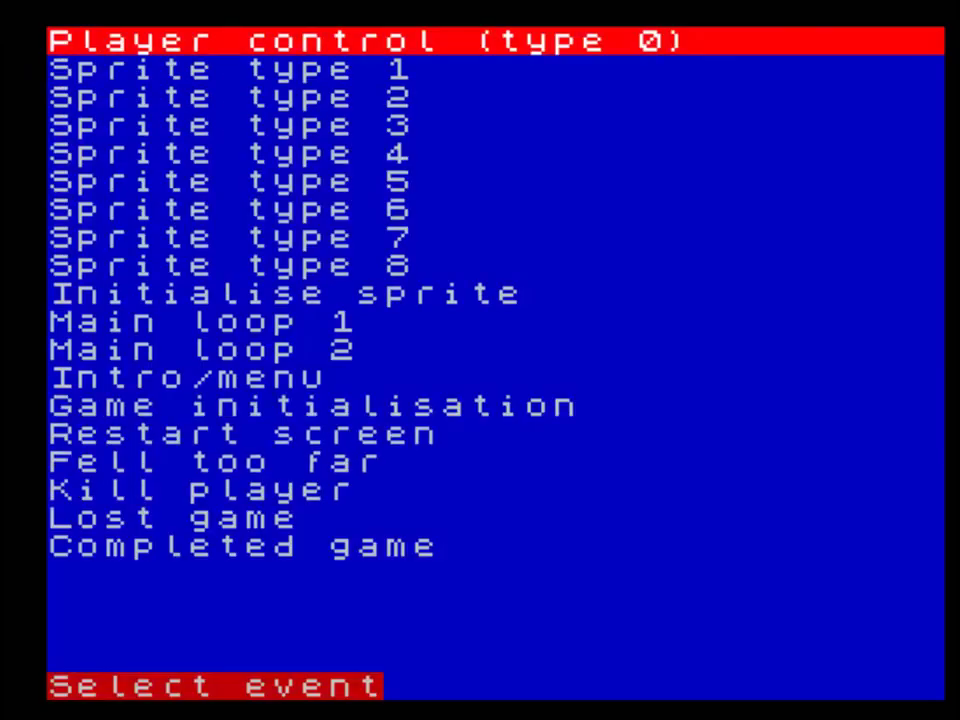
- Open the Player control (type 0) event and examine the key 0 and key 1 code for moving right and left
key(Down)
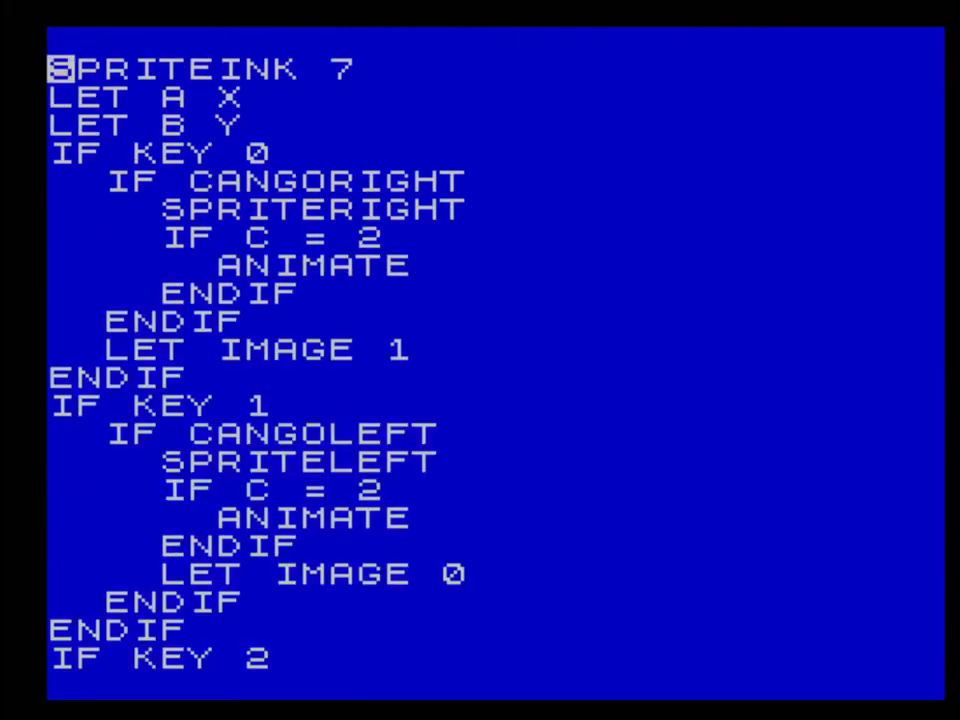
key(Down)
key(Down)
key(Down)
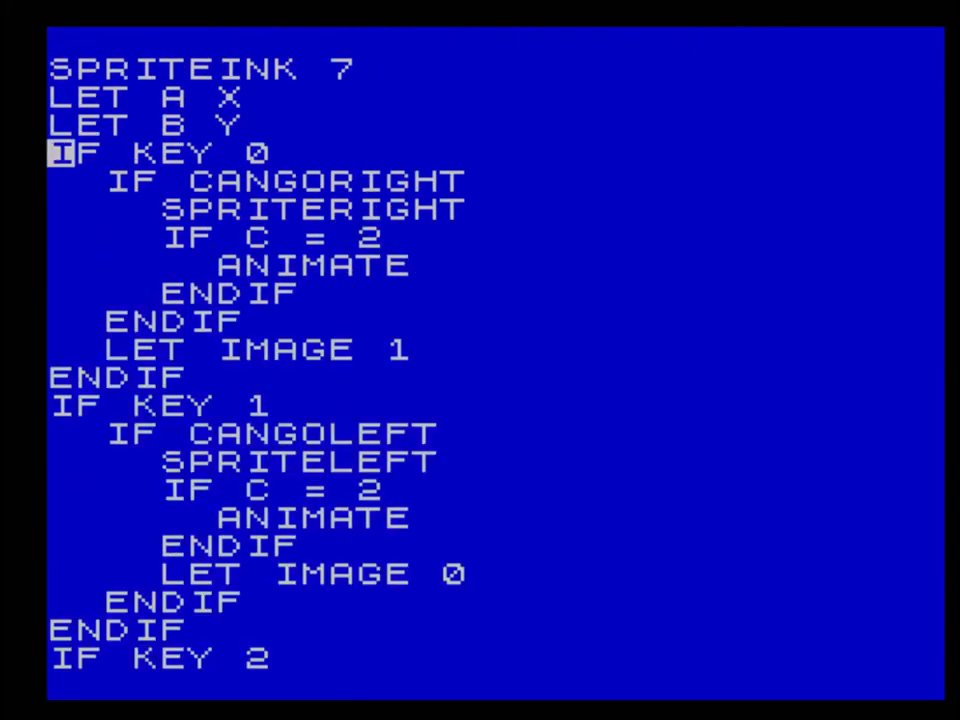
key(Down)
key(Right)
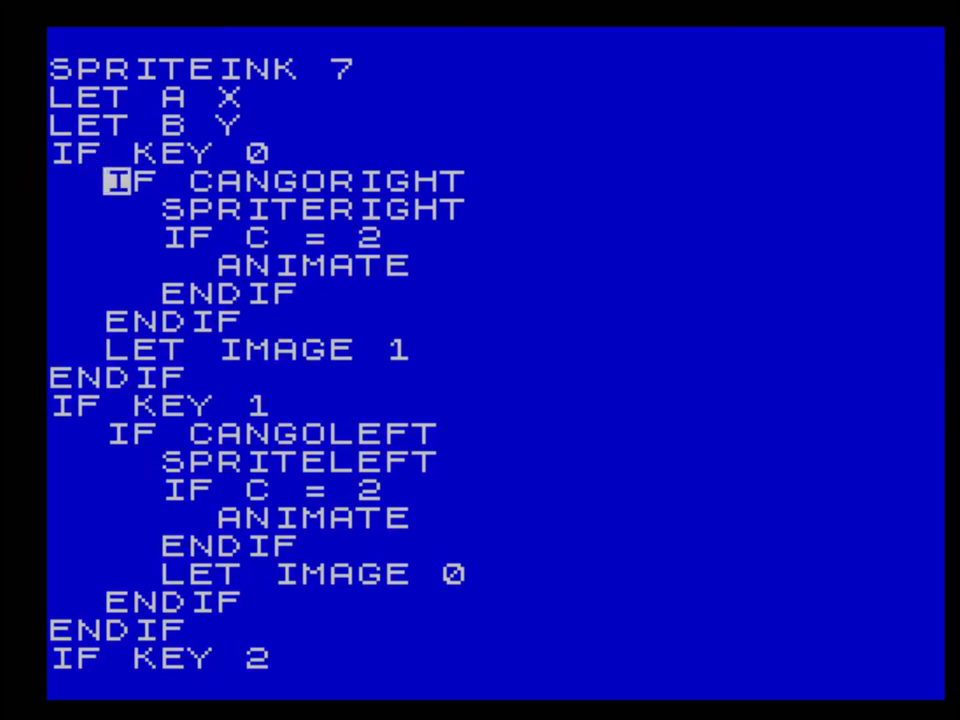
key(Down)
key(Down)
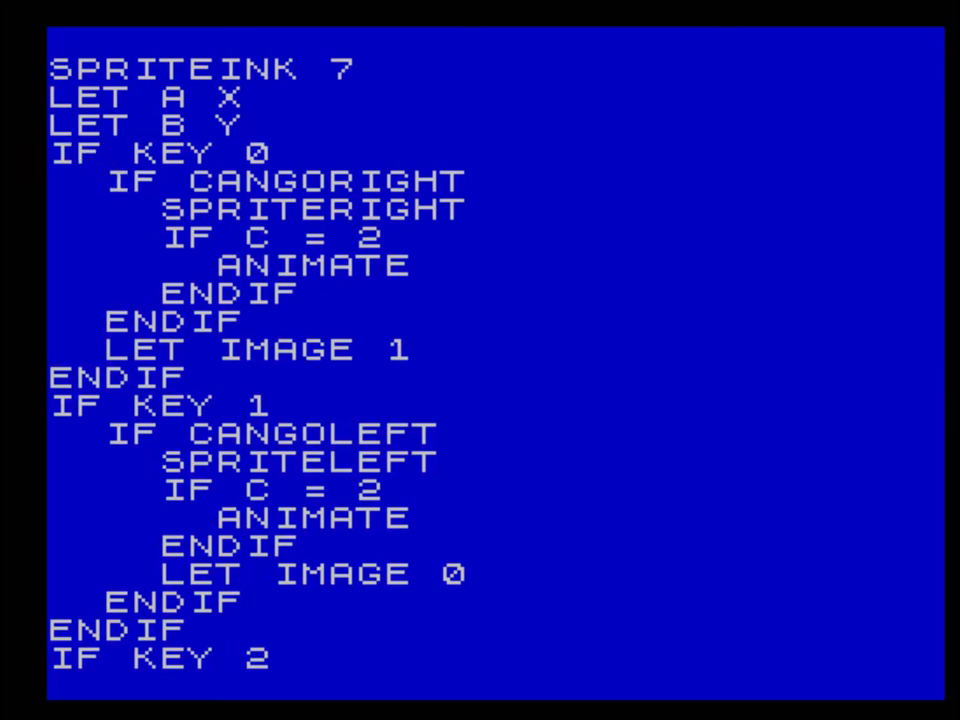
key(Right)
key(Right)
key(Right)
key(Left)
key(Left)
key(Left)
key(Left)
key(Left)
key(Left)
key(Left)
key(Left)
key(Left)
key(Left)
key(Down)
key(Down)
key(Down)
key(Down)
key(Down)
key(Down)
key(Down)
key(Down)
key(Down)
key(Down)
key(Down)
key(Down)
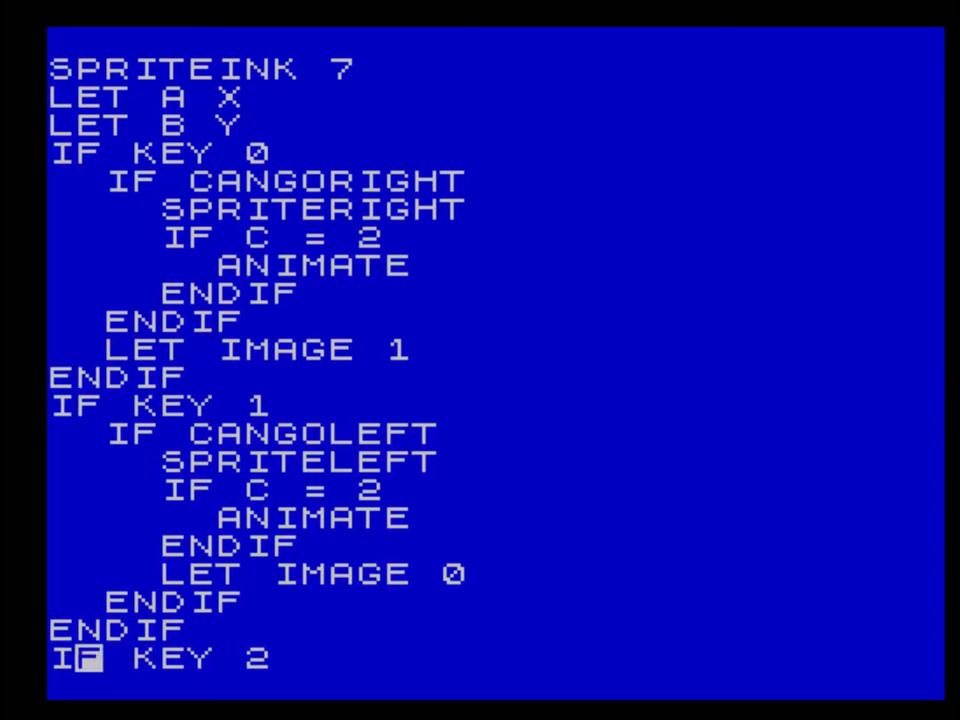
- Examine the key 2 and key 3 code that moves the player down and up in the Player control event
key(Down)
key(Down)
key(Down)
key(Down)
key(Down)
key(Down)
key(Down)
key(Down)
key(Down)
key(Down)
key(Down)
key(Down)
key(Down)
key(Down)
key(Down)
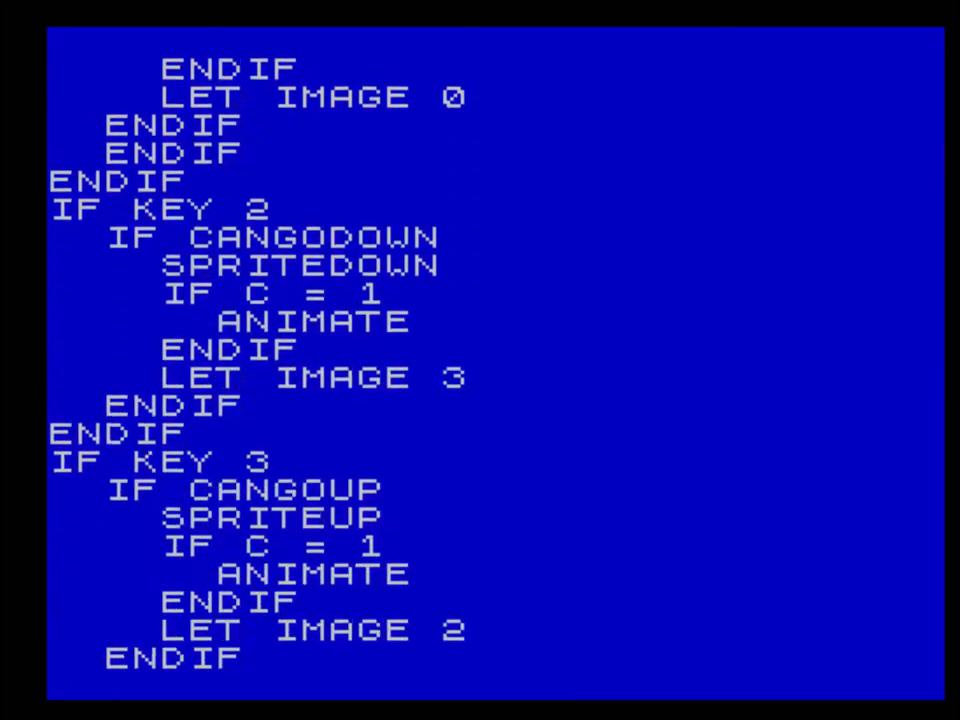
key(Up)
key(Up)
key(Up)
key(Up)
key(Up)
key(Up)
key(Up)
key(Up)
key(Up)
key(Up)
key(Up)
key(Up)
key(Up)
key(Up)
key(Up)
key(Up)
key(Up)
key(Up)
key(Up)
key(Up)
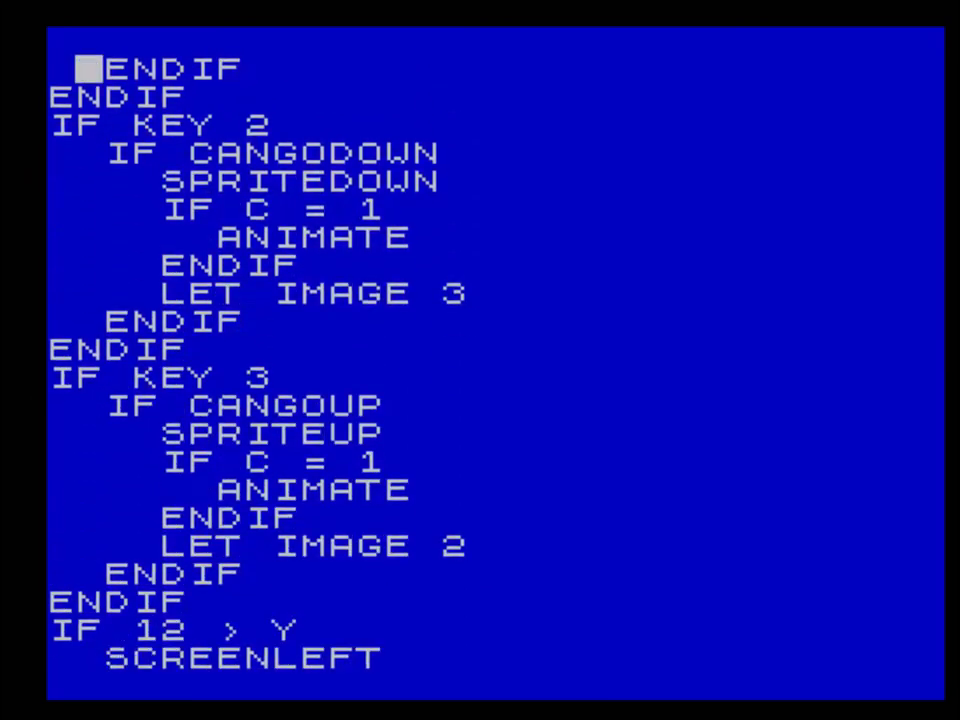
key(Down)
key(Down)
key(Down)
key(Down)
key(Down)
key(Down)
key(Down)
key(Down)
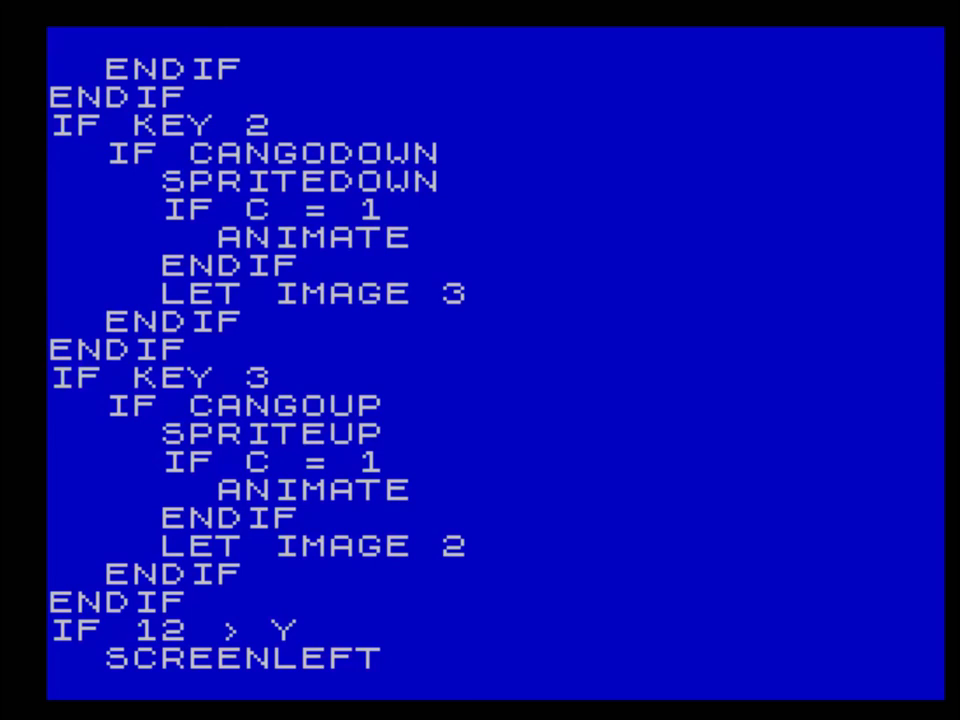
key(Up)
key(Up)
key(Up)
key(Up)
- Examine the code that switches to the screen on the left or right when the player's Y passes 12 or 148
key(Down)
key(Down)
key(Down)
key(Down)
key(Down)
key(Down)
key(Down)
key(Down)
key(Down)
key(Down)
key(Down)
key(Down)
key(Down)
key(Down)
key(Down)
key(Down)
key(Down)
key(Down)
key(Down)
key(Down)
key(Down)
key(Down)
key(Down)
key(Down)
key(Down)
key(Down)
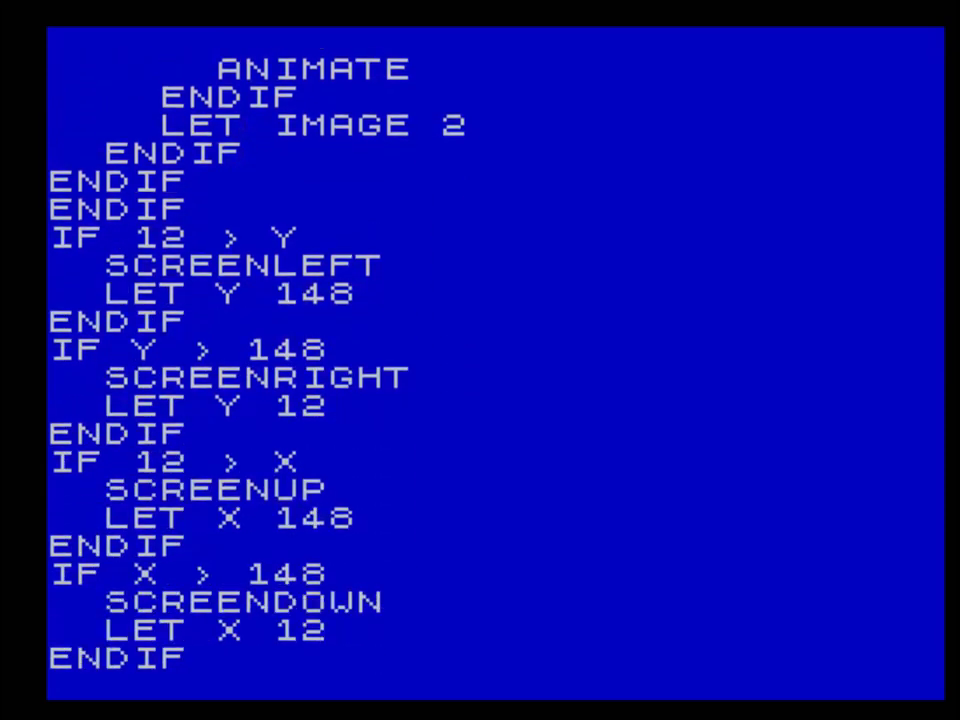
key(Up)
key(Up)
key(Up)
key(Up)
key(Up)
key(Up)
key(Up)
key(Up)
key(Up)
key(Up)
key(Up)
key(Up)
key(Up)
key(Up)
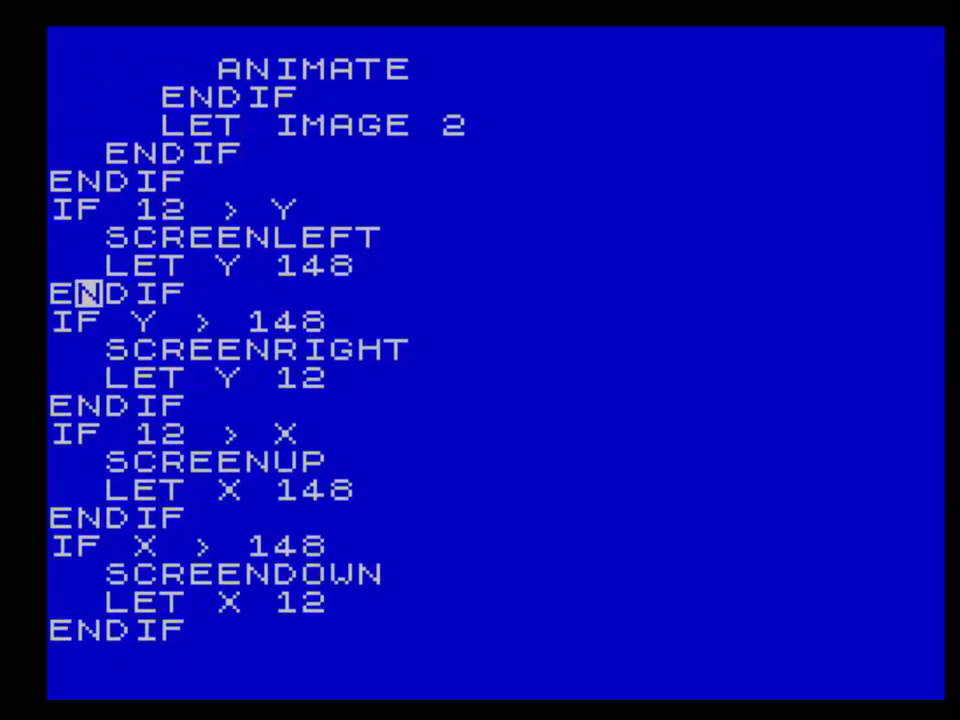
key(Right)
key(Right)
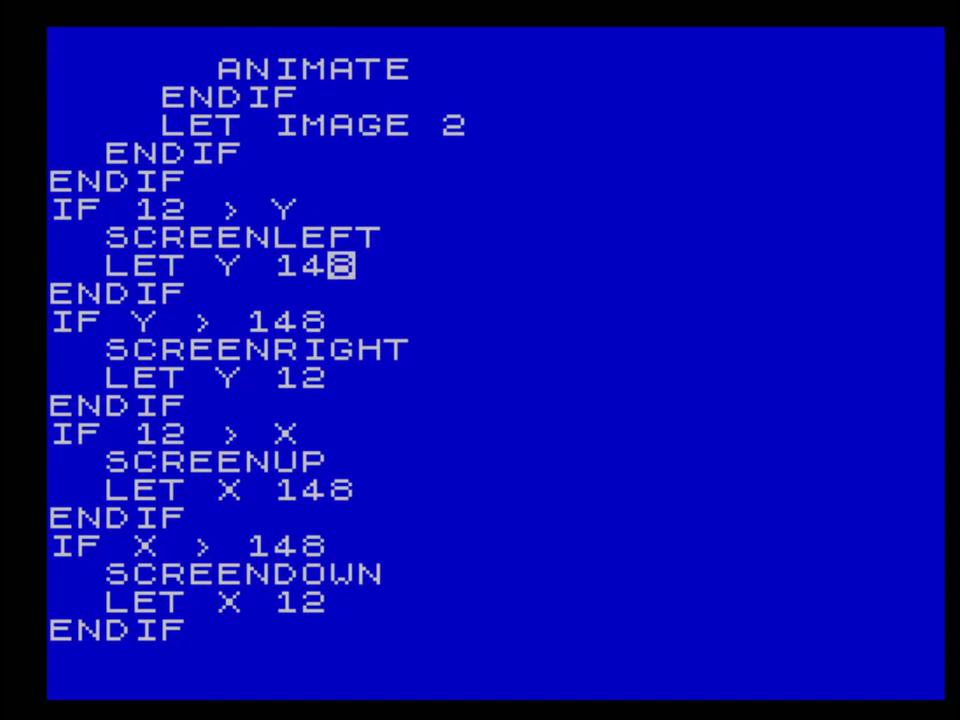
key(Down)
key(Down)
key(Down)
key(Down)
key(Down)
key(Down)
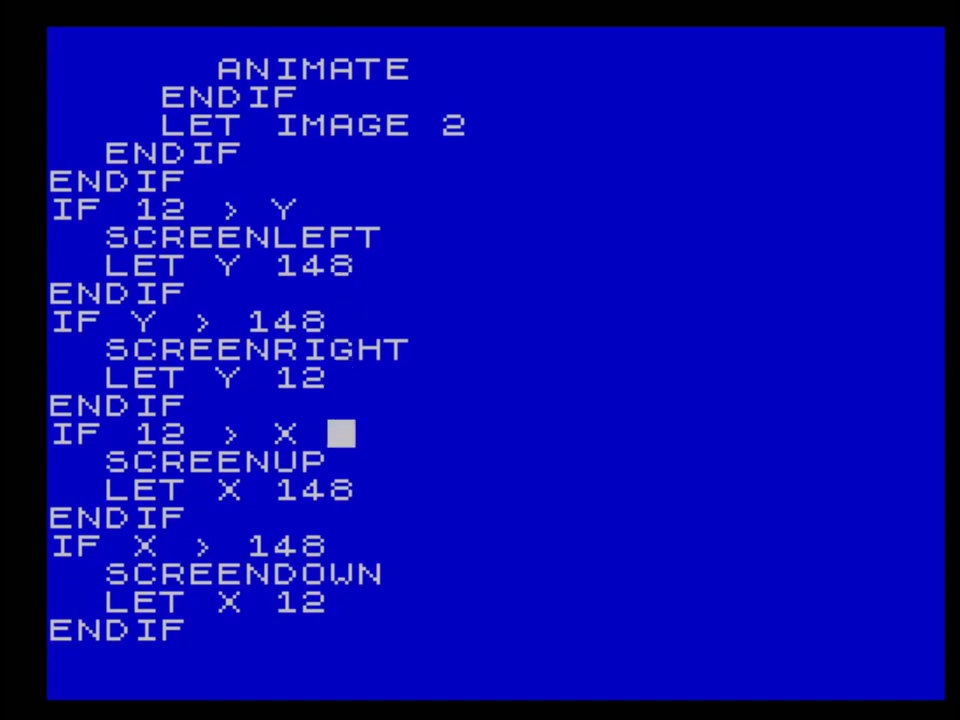
- Read the SCREENUP and SCREENDOWN checks on the player's X, then close the event and return to the main menu
key(Down)
key(Down)
key(Down)
key(Down)
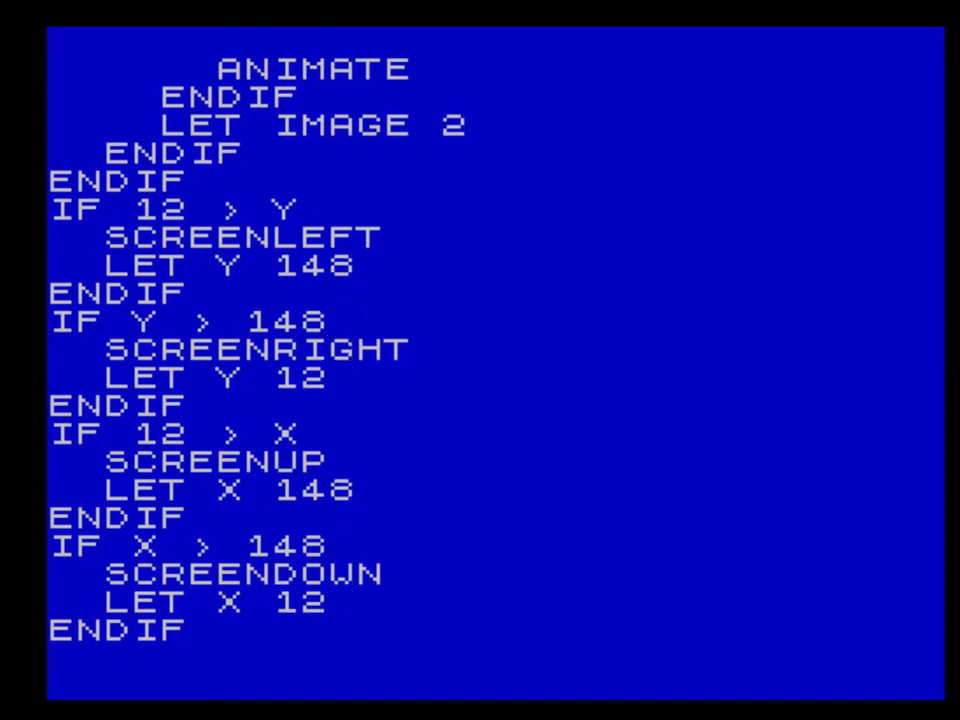
key(Down)
key(Down)
key(Down)
key(Down)
key(Left)
key(Left)
key(Left)
key(Left)
key(Left)
key(Left)
key(Left)
key(Left)
key(Left)
key(Left)
key(Return)
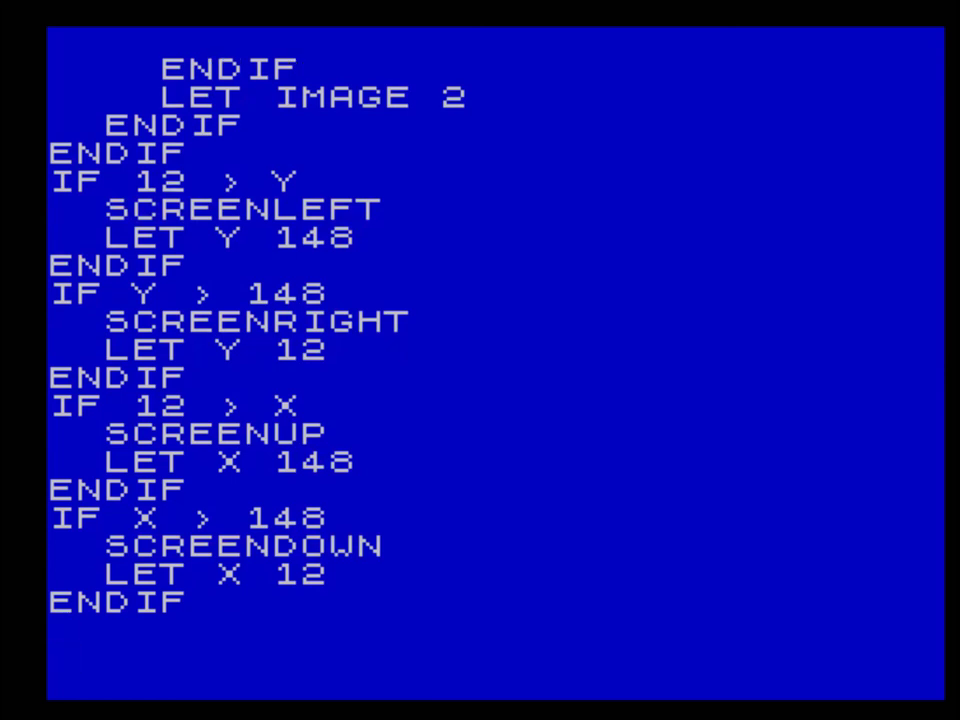
key(Escape)
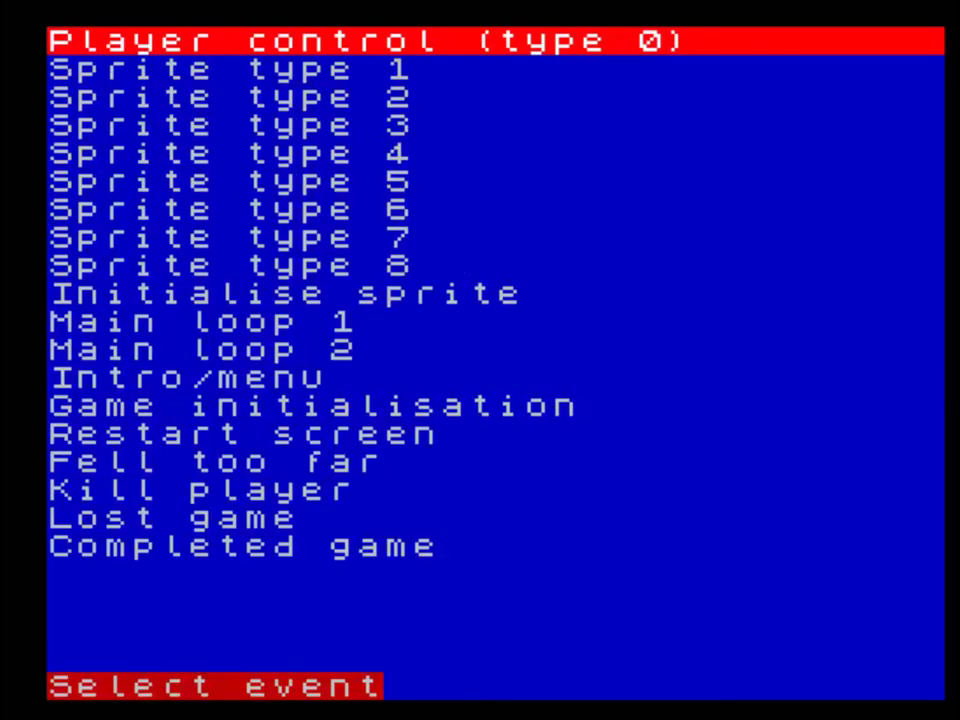
key(Escape)
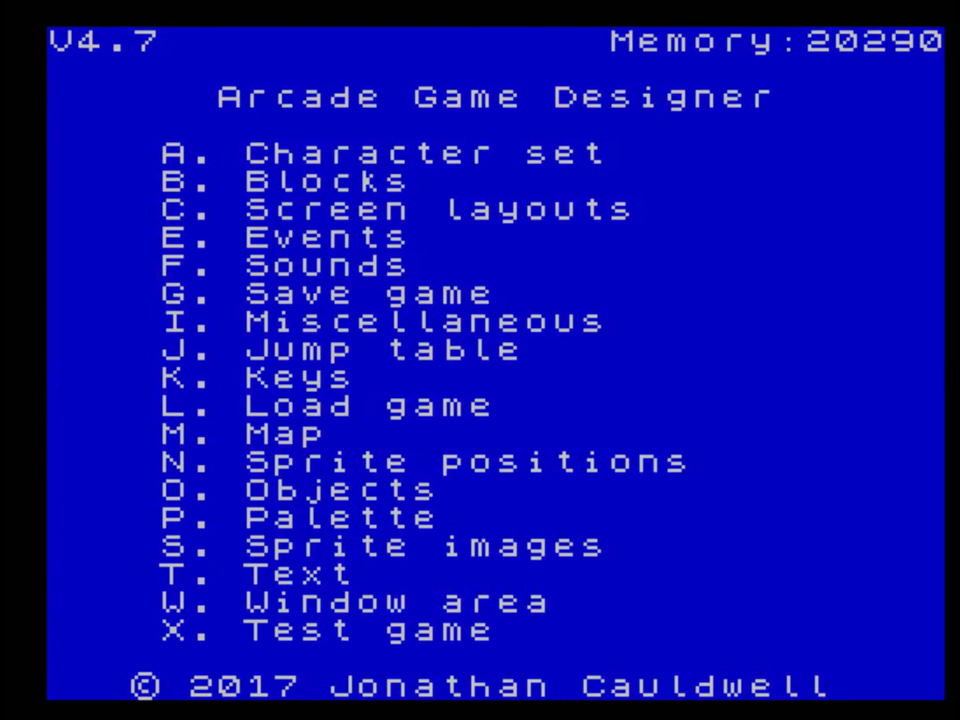
- Start a test game and walk the player around the first room in all four directions
key(x)
key(a)
key(p)
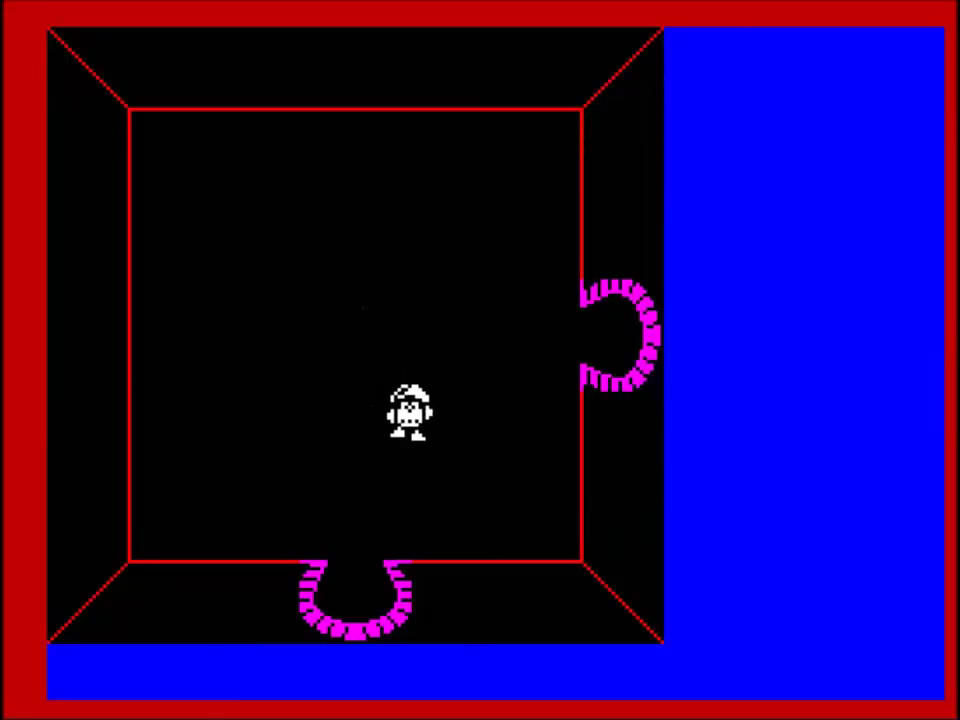
key(q)
key(o)
key(a)
key(o)
key(a)
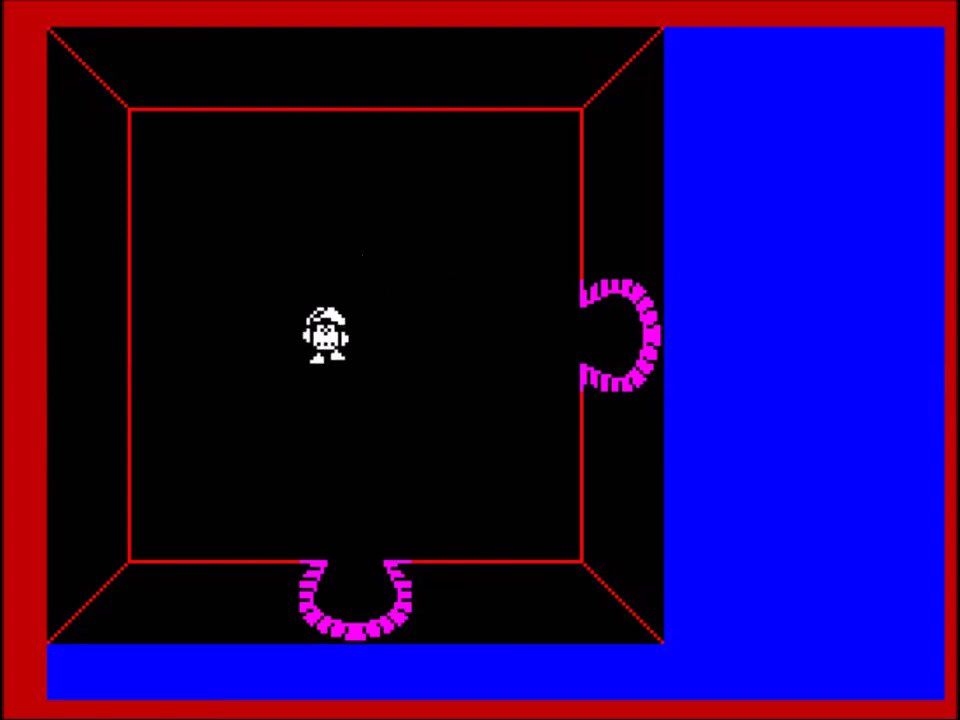
key(p)
key(q)
key(o)
key(a)
key(p+a)
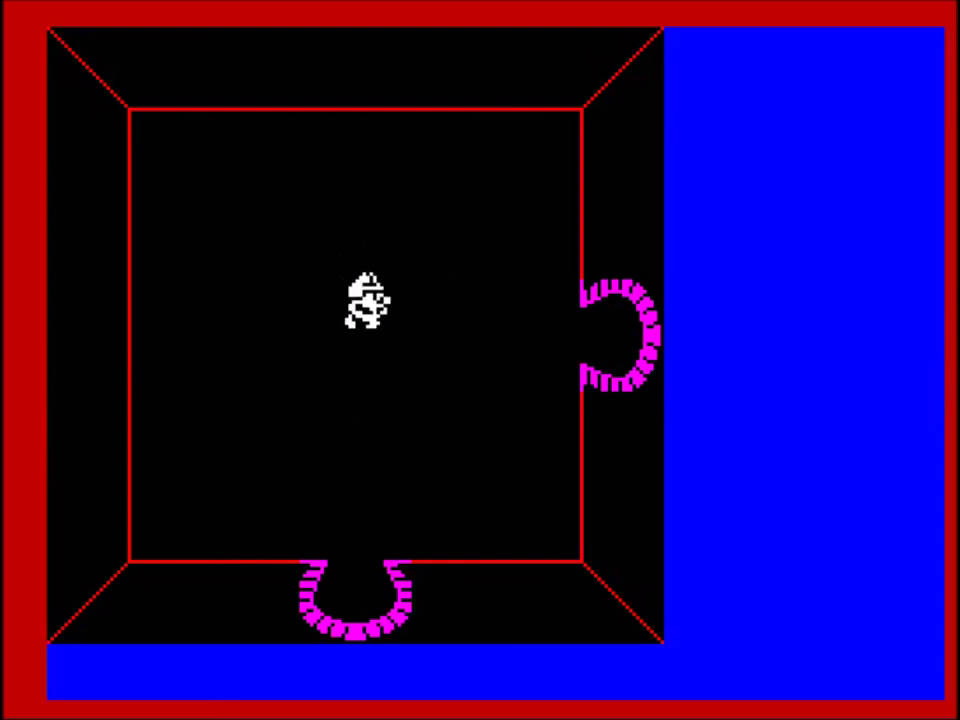
key(p)
key(a)
key(o)
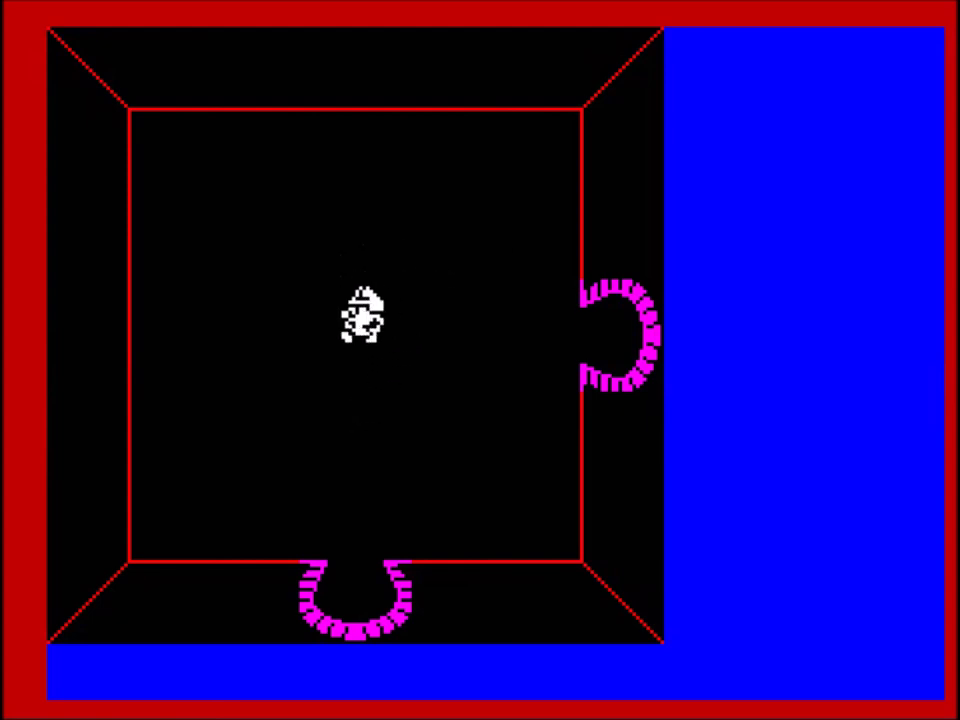
key(a)
key(a)
key(o)
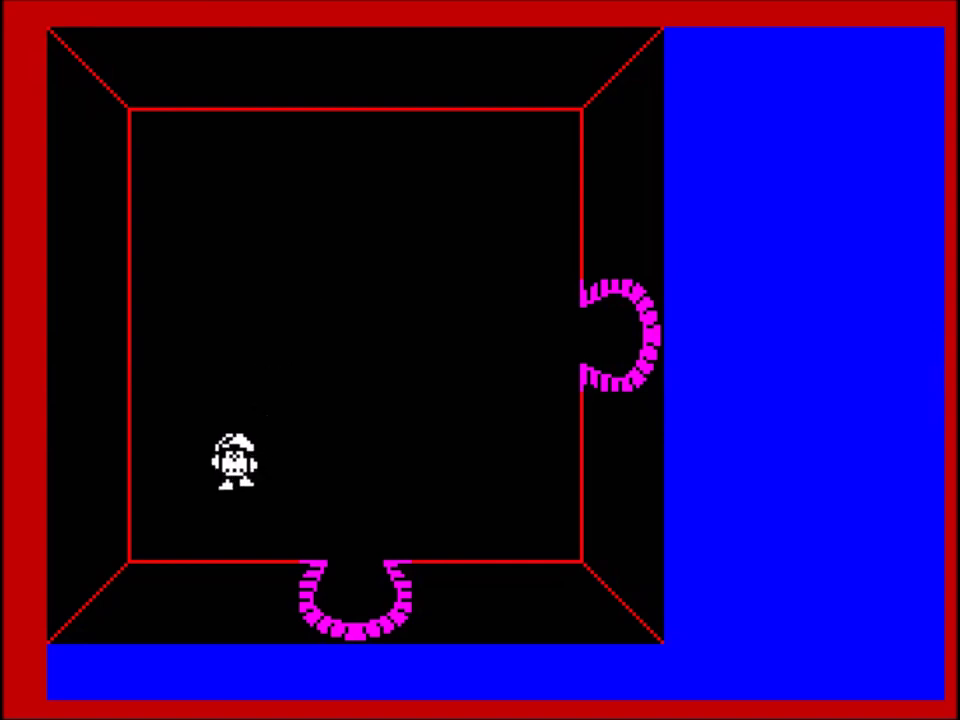
- Fire a shot diagonally up and right in the test game and keep walking the player around the room diagonally
key(p+q)
key(space)
key(p)
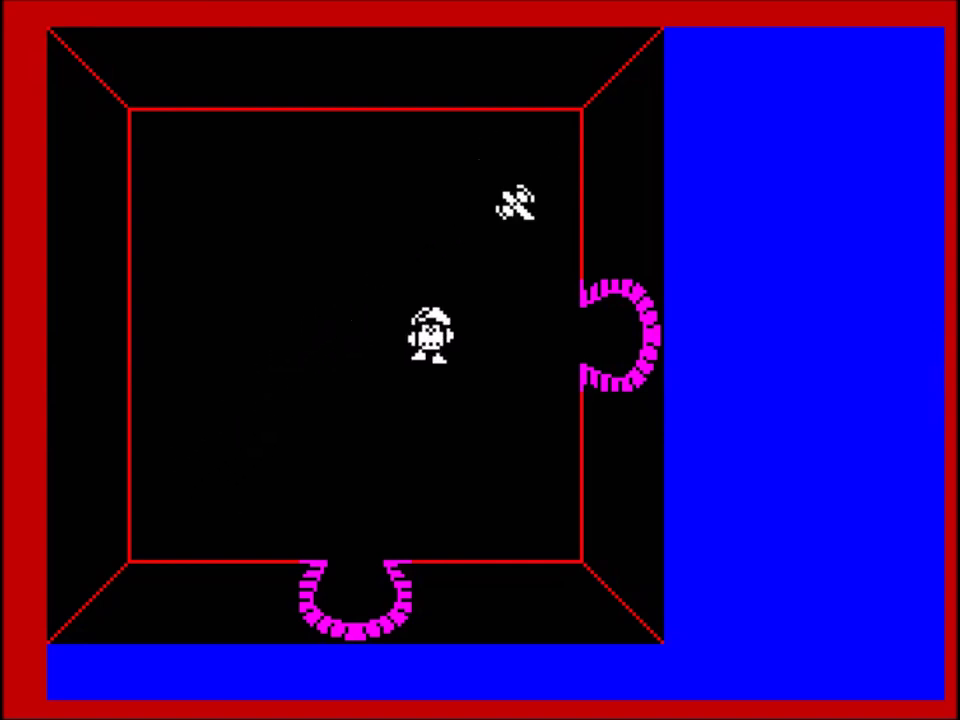
key(a)
key(o+q)
key(q)
key(p+a)
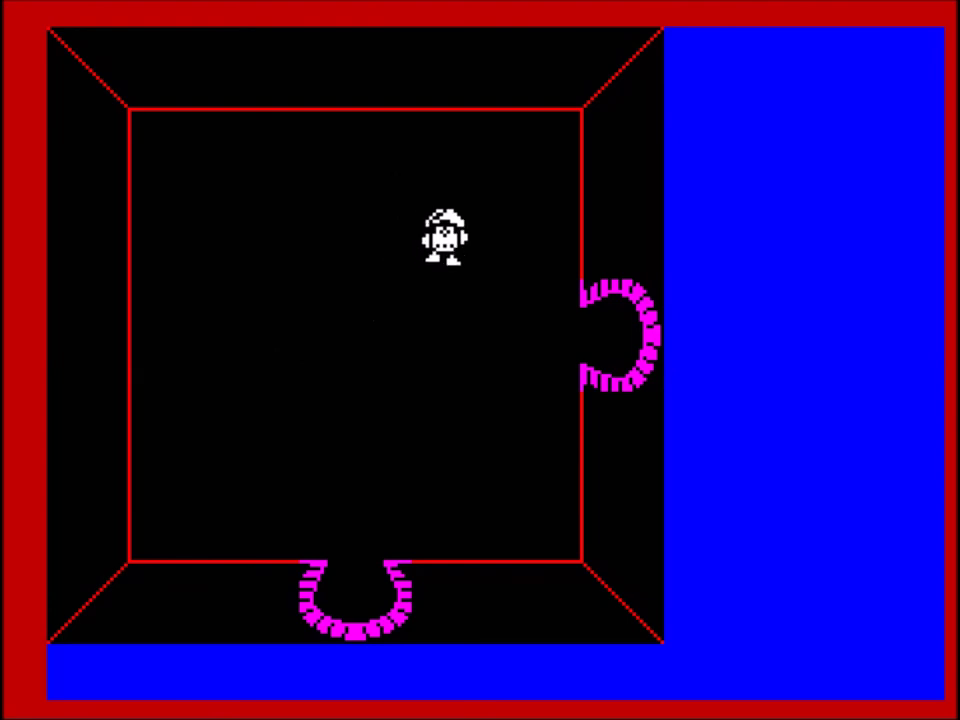
key(o+a)
key(o+q)
key(o+a)
key(a)
key(p+a)
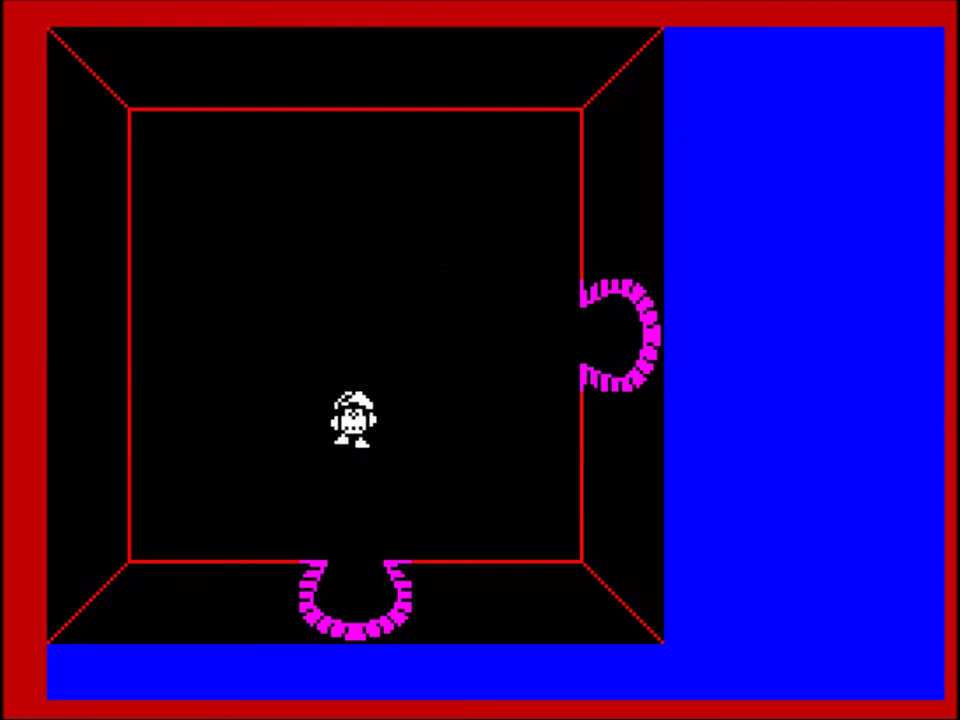
key(p)
key(o+q)
key(o+a)
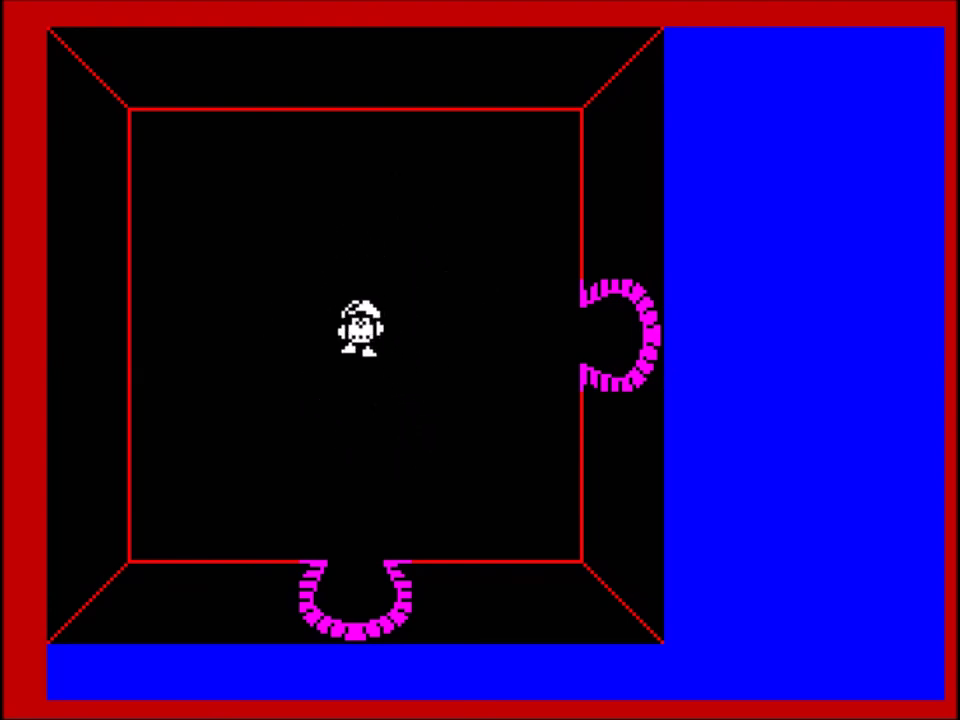